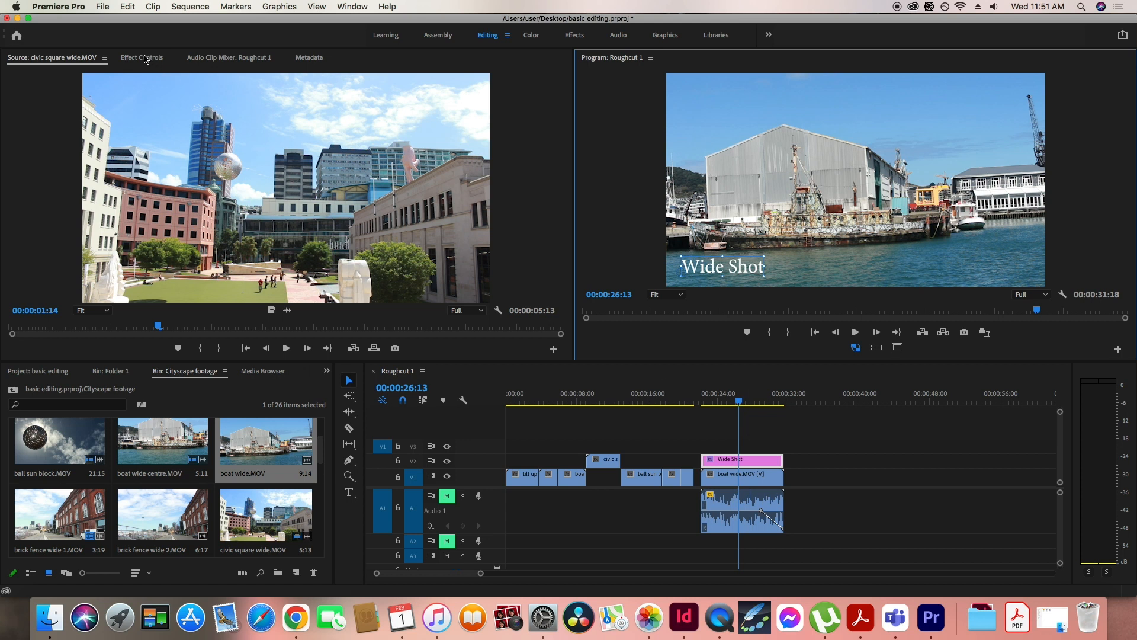
- Select the boat wide.MOV clip in the Roughcut 1 sequence and show its Effect Controls
click(144, 59)
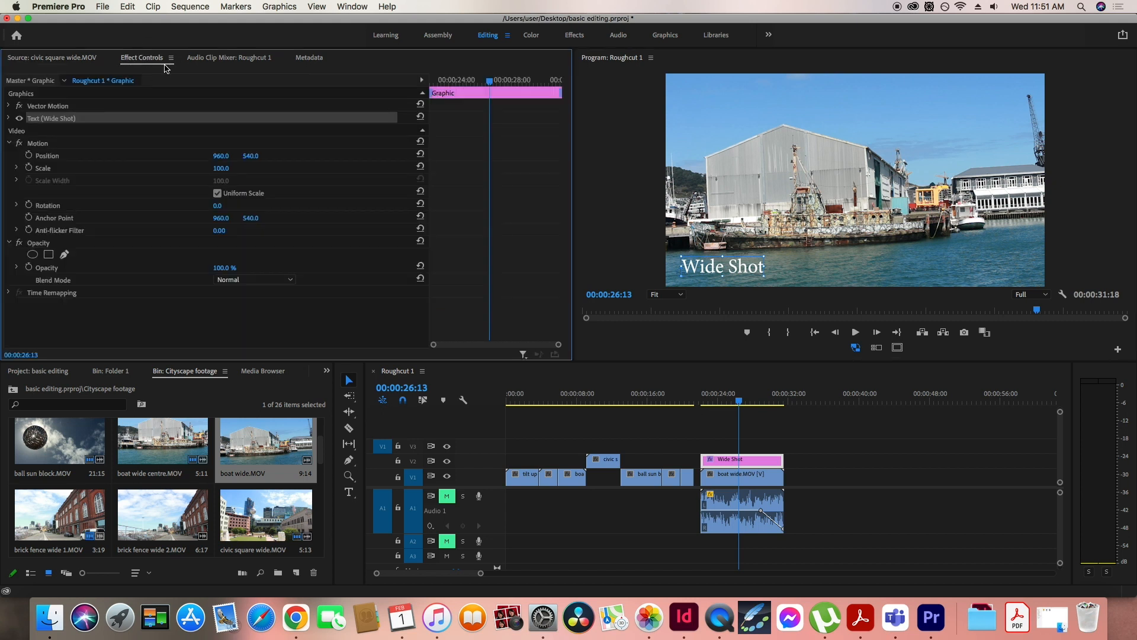
double_click(742, 476)
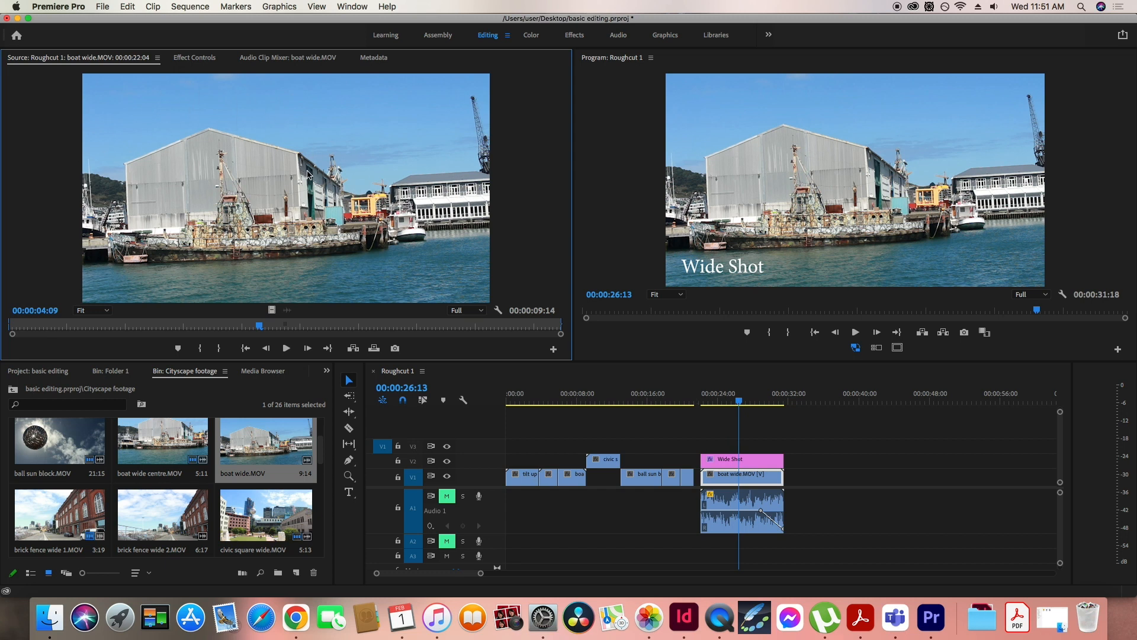
click(195, 58)
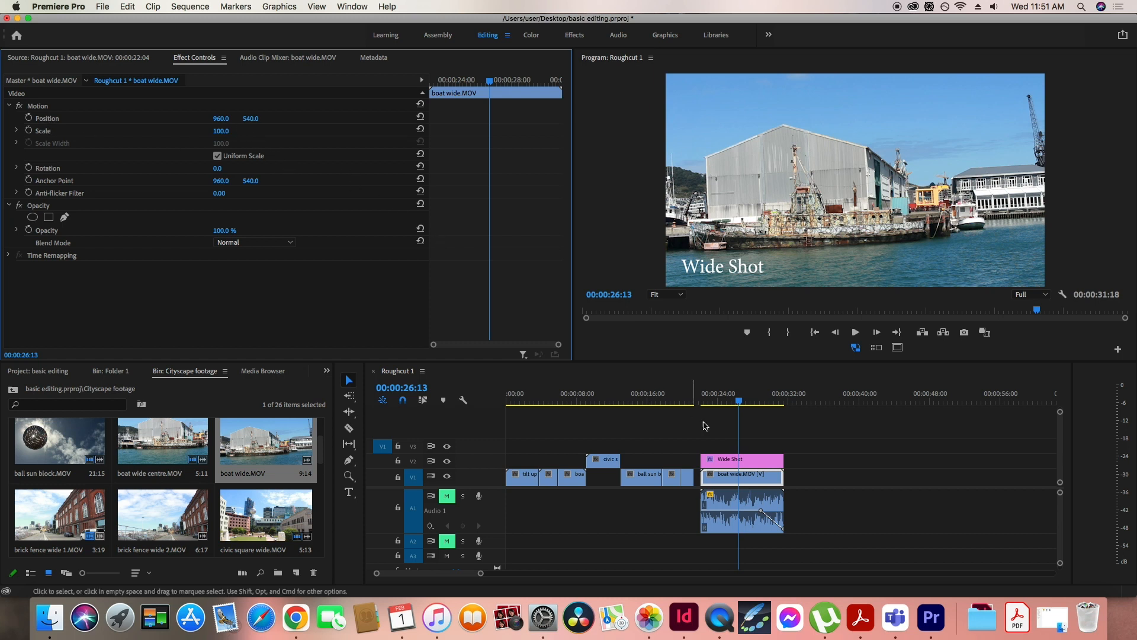
click(733, 477)
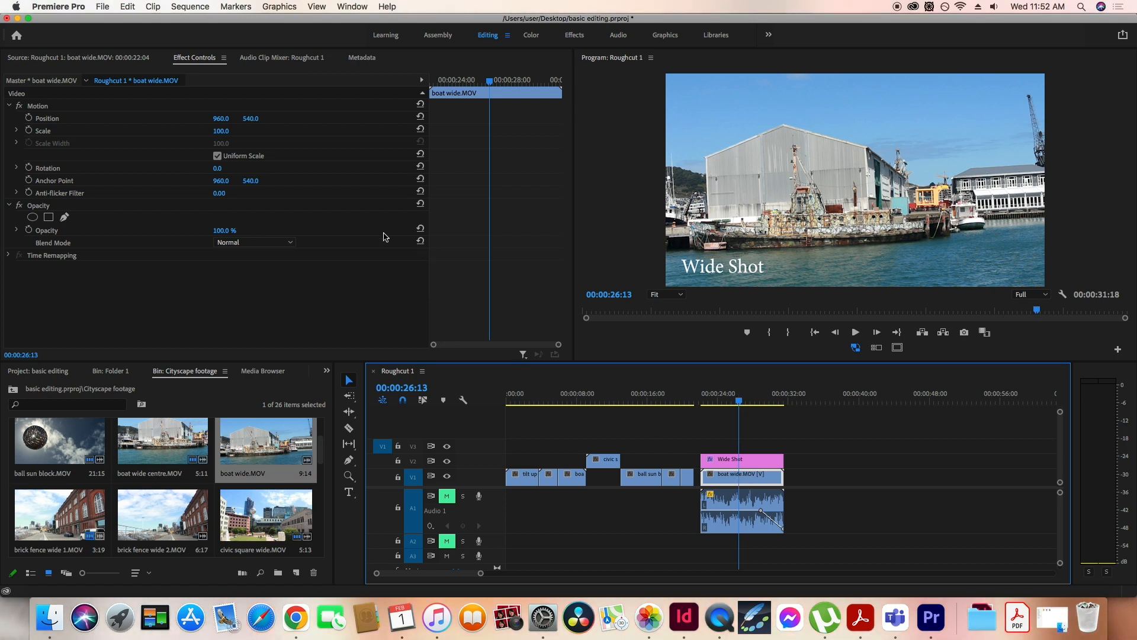
- Try changing the position and scale of the boat wide.MOV clip, undoing each change
drag(221, 119, 357, 205)
key(super+z)
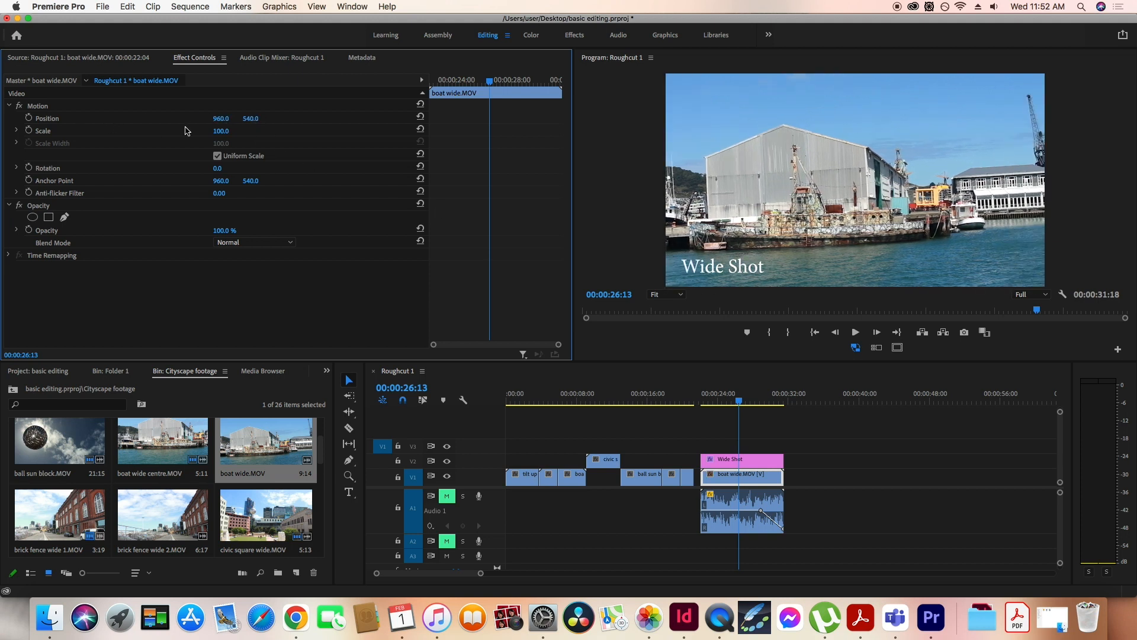
drag(221, 122, 251, 118)
key(super+z)
key(super+z)
drag(228, 131, 209, 131)
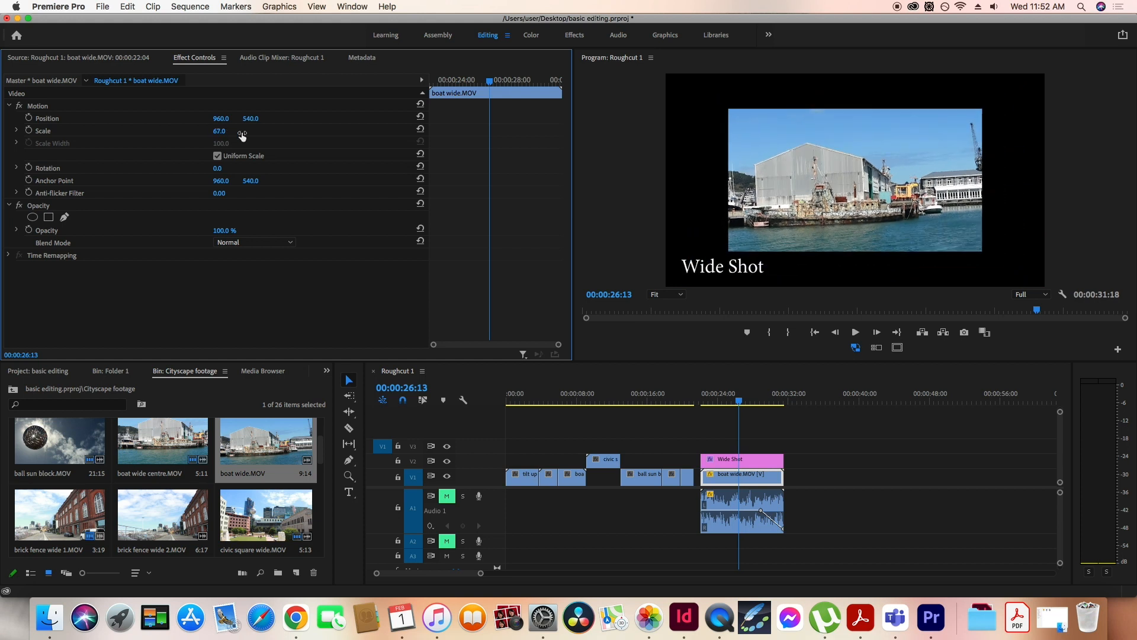
key(super+z)
- At the start of boat wide.MOV, set its scale to 50 and its position to 1437, 271 in the frame's upper-right quarter
drag(442, 80, 429, 79)
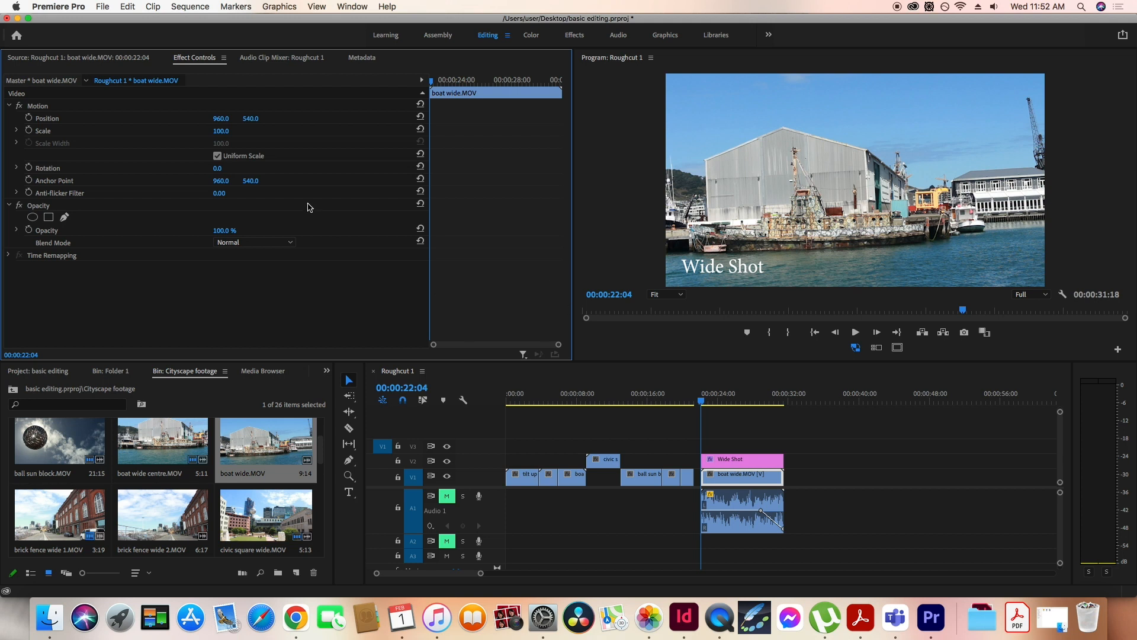
click(223, 131)
text(50)
key(Return)
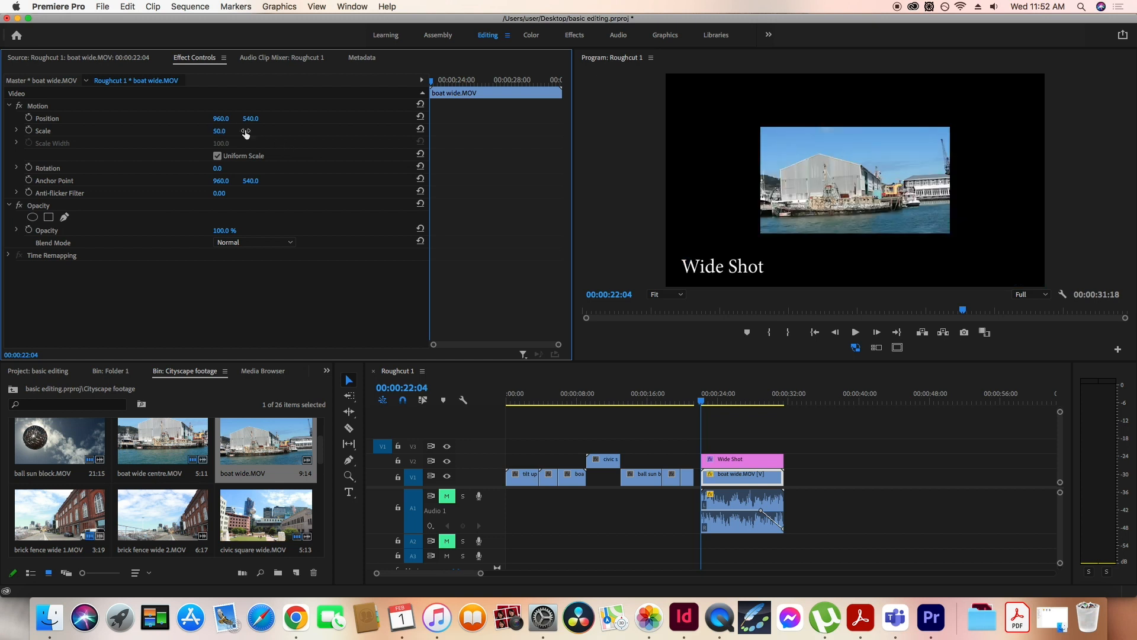
drag(250, 119, 309, 118)
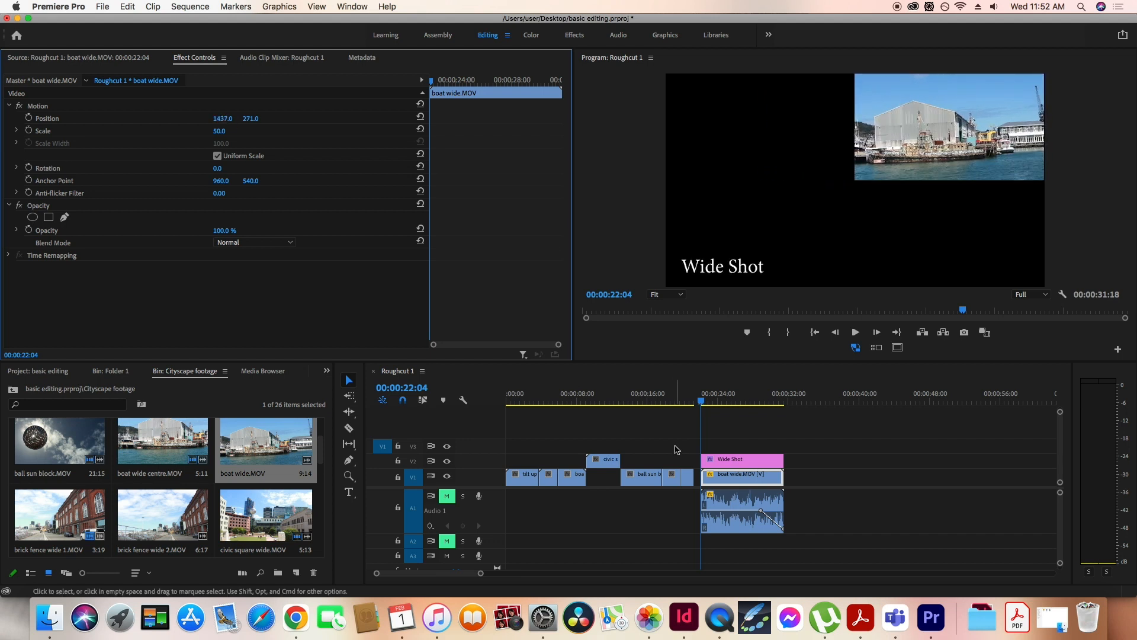
- Move the ball sun block.MOV clip onto track V2 directly above boat wide.MOV, below the Wide Shot title
click(662, 476)
drag(661, 477, 727, 465)
click(717, 400)
- Set the scale of ball sun block.MOV to 50 and its position to 476, 266 beside the boat picture
click(224, 131)
text(50)
key(Return)
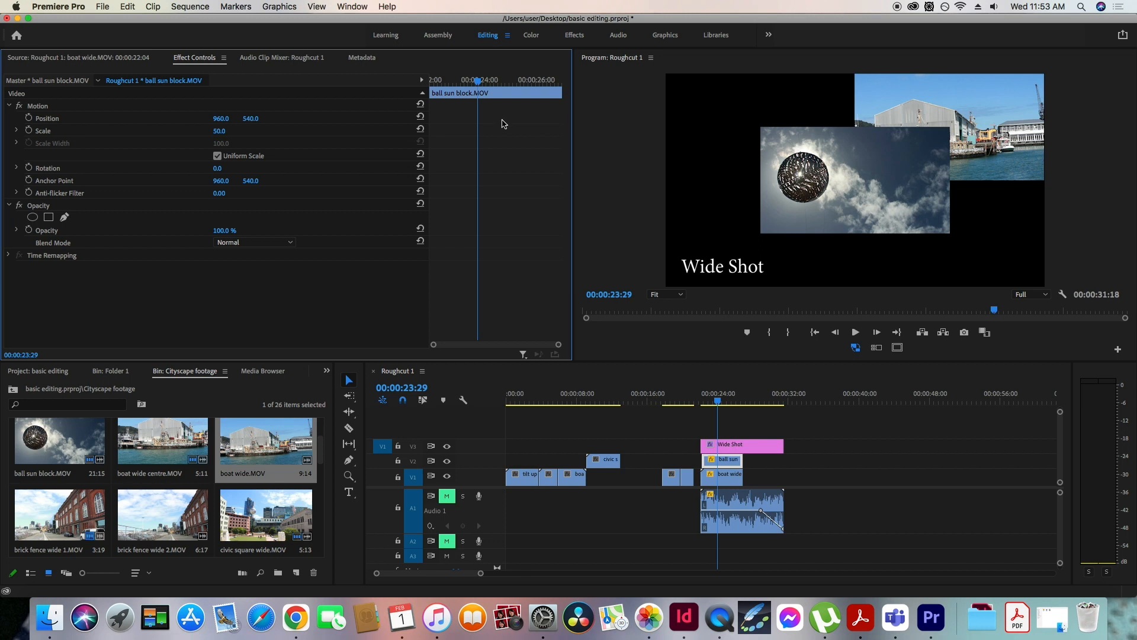
drag(224, 119, 1, 120)
drag(251, 119, 106, 119)
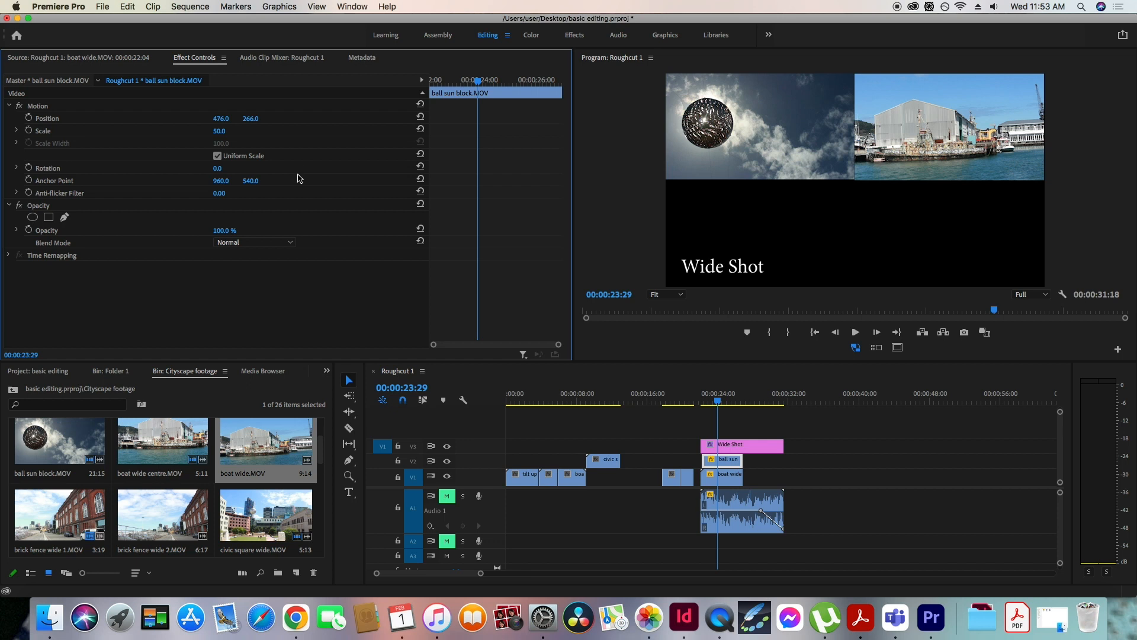
- Play the section with the two side-by-side pictures from the start of the stacked clips
click(702, 401)
key(space)
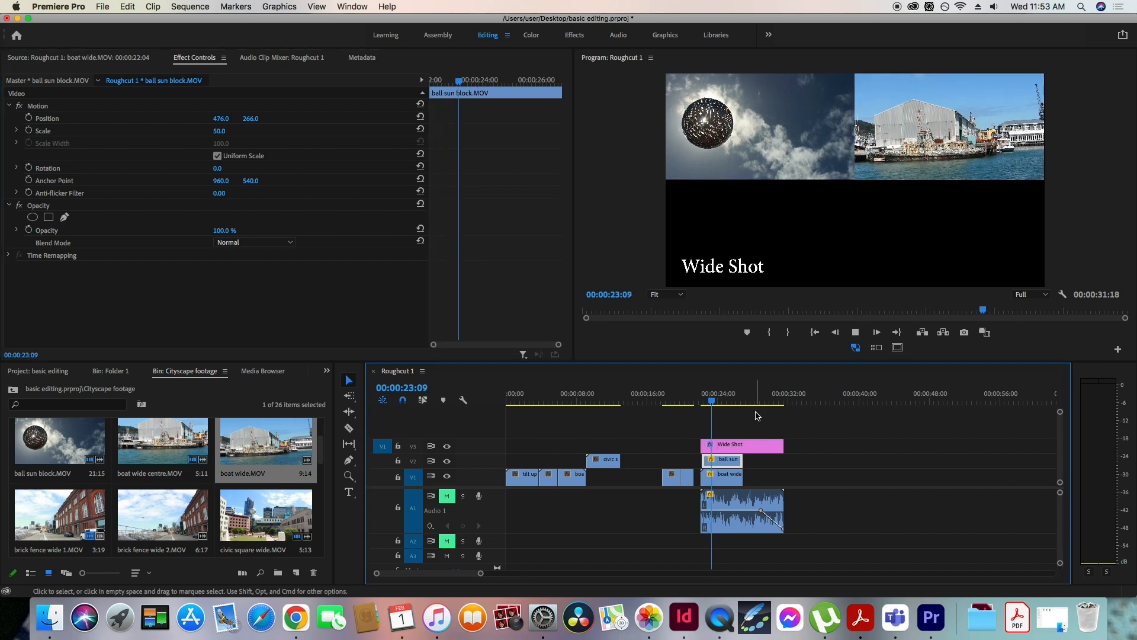
key(space)
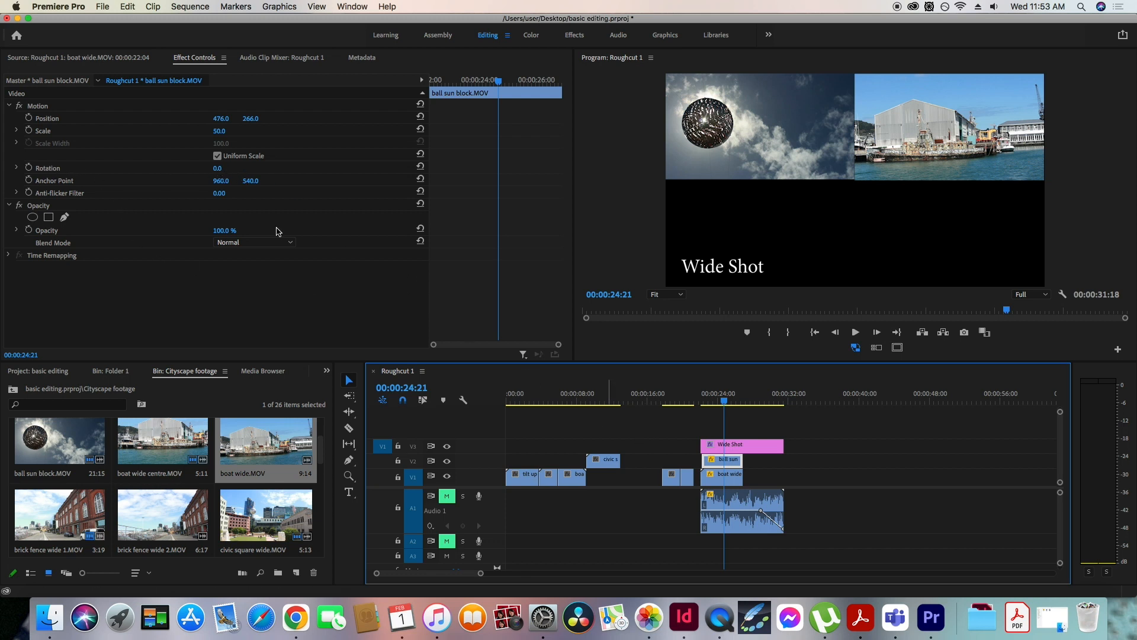
- Try rotating the ball sun block.MOV clip to 146° and undo the rotation
drag(217, 169, 243, 176)
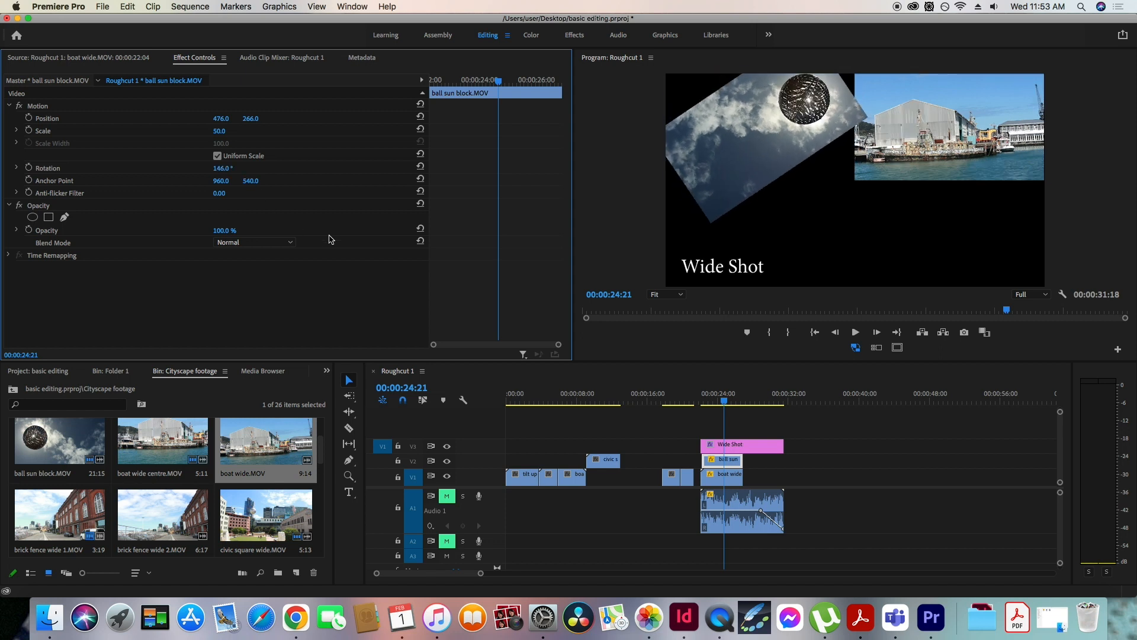
key(super+z)
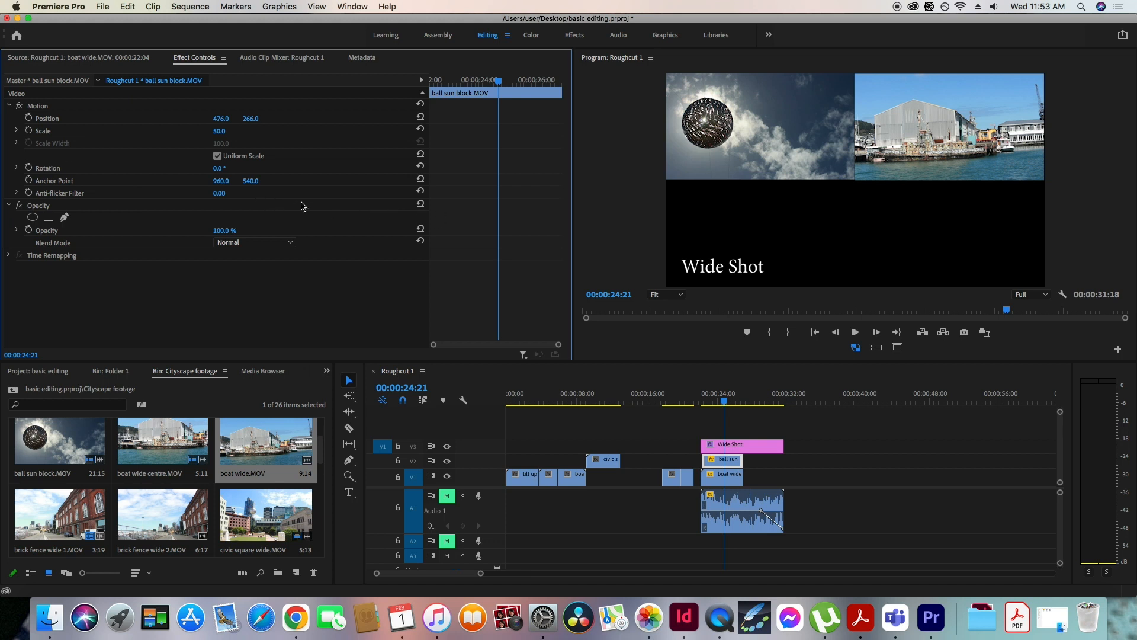
drag(237, 183, 242, 222)
click(722, 401)
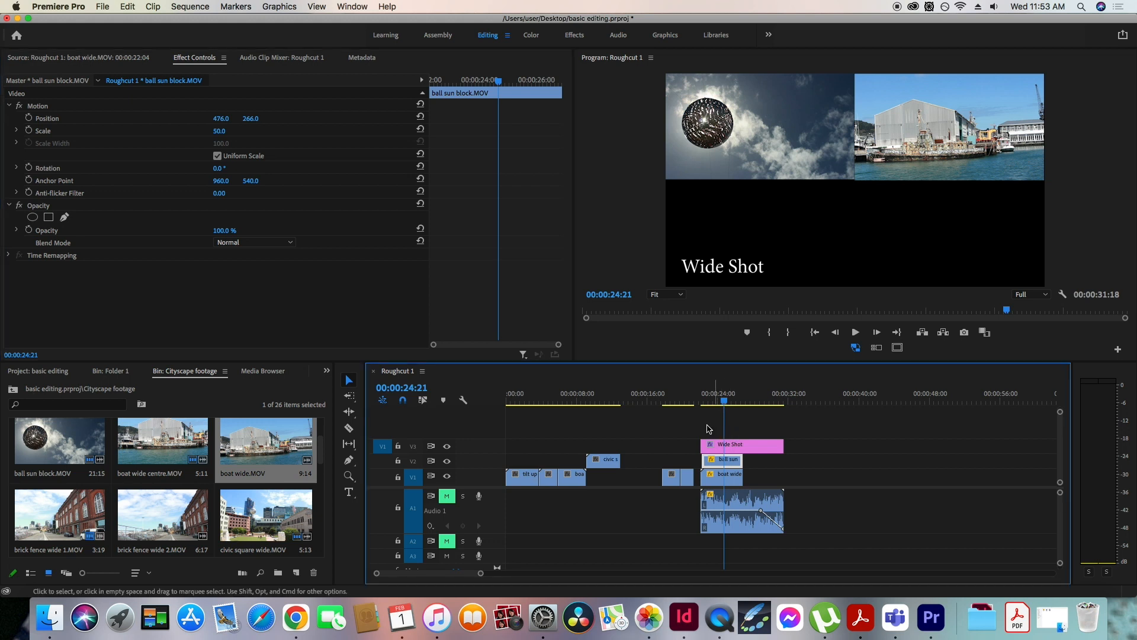
- Return ball sun block.MOV to full frame with a scale of 100 and a position of 960, 540
click(218, 130)
text(1)
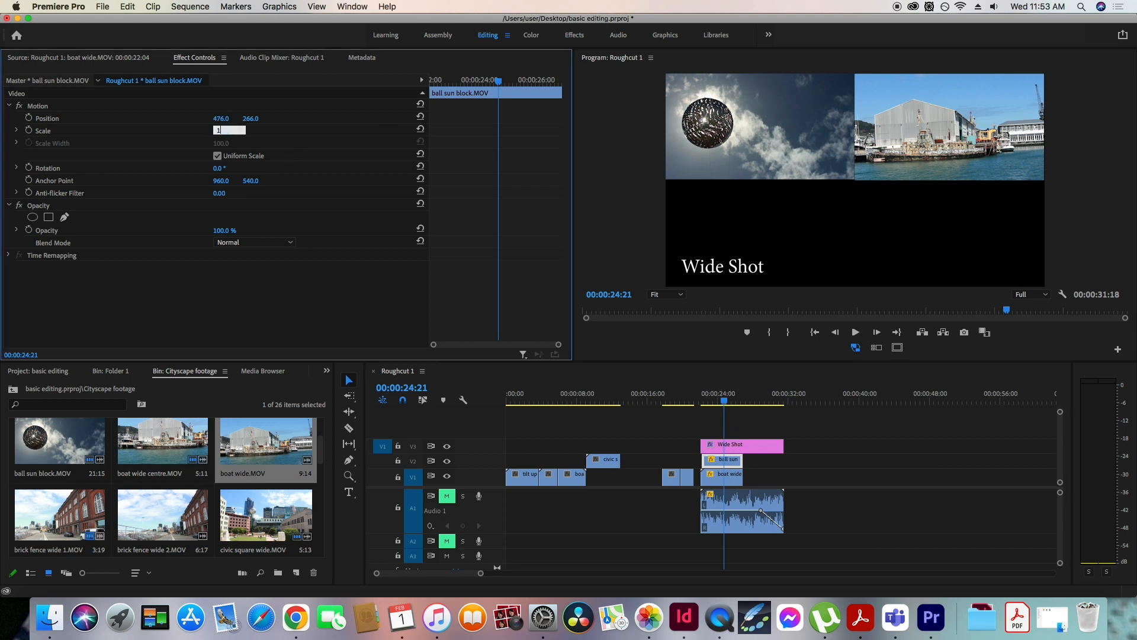
text(00)
key(Return)
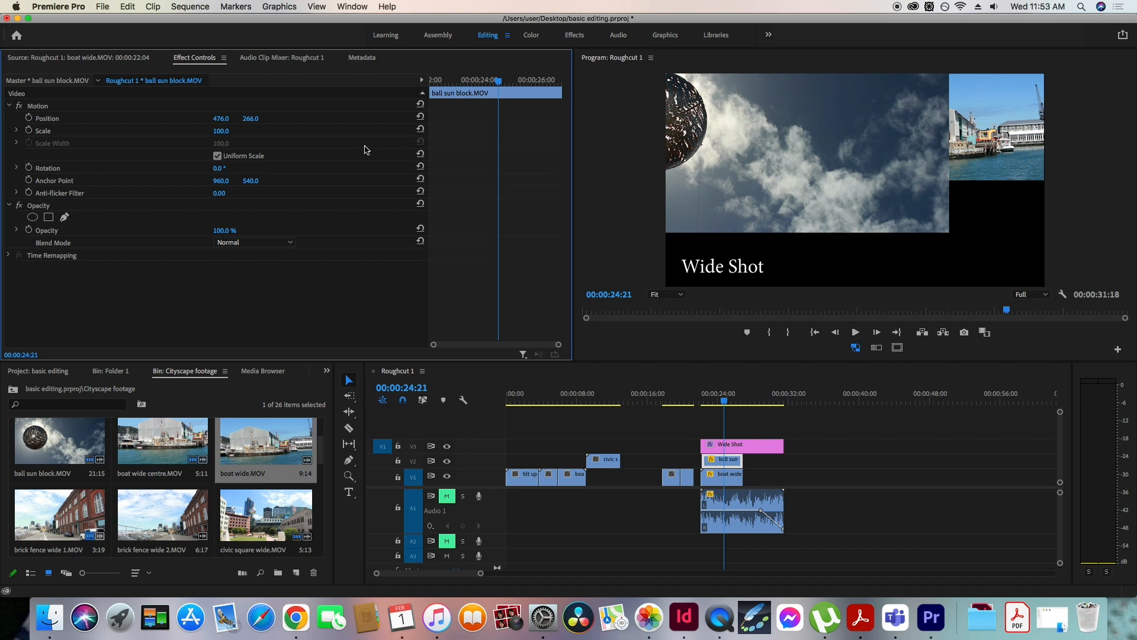
click(254, 117)
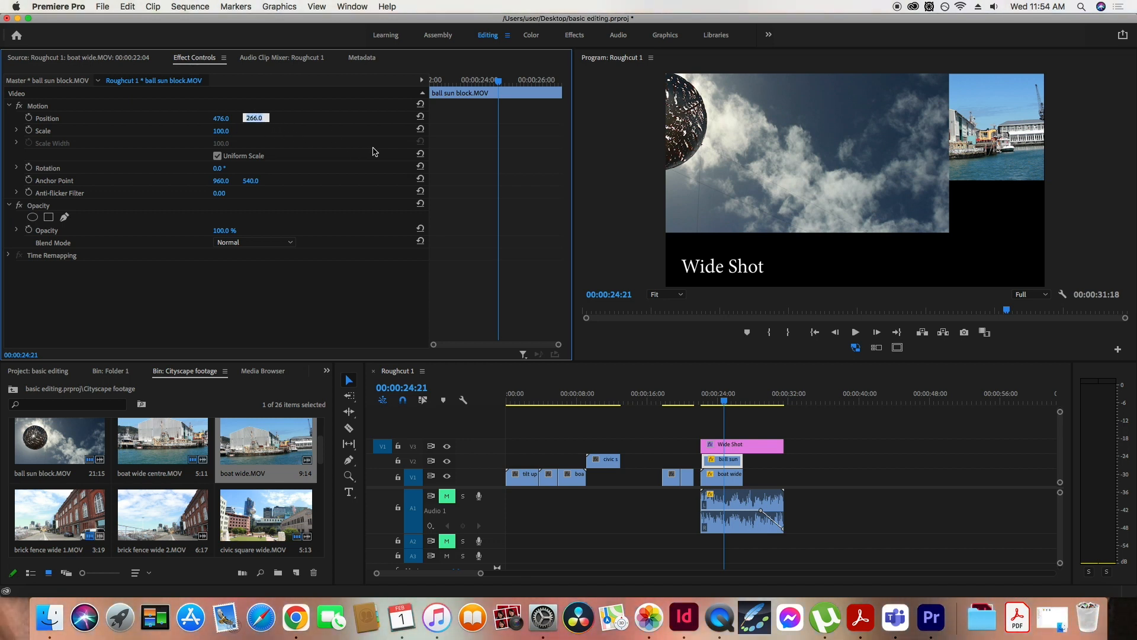
text(540)
key(Return)
click(226, 118)
text(960)
key(Return)
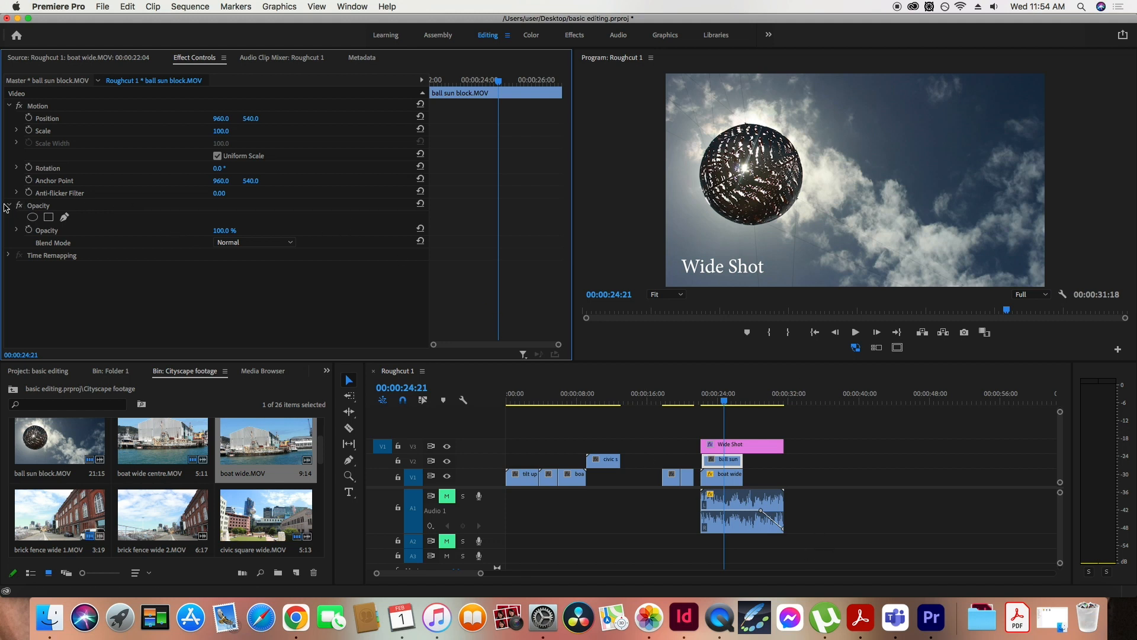
- Try adjusting the overall opacity of the ball sun block.MOV clip
click(9, 205)
click(11, 206)
mouse_move(223, 230)
mouse_down()
mouse_move(163, 231)
mouse_move(230, 231)
mouse_up()
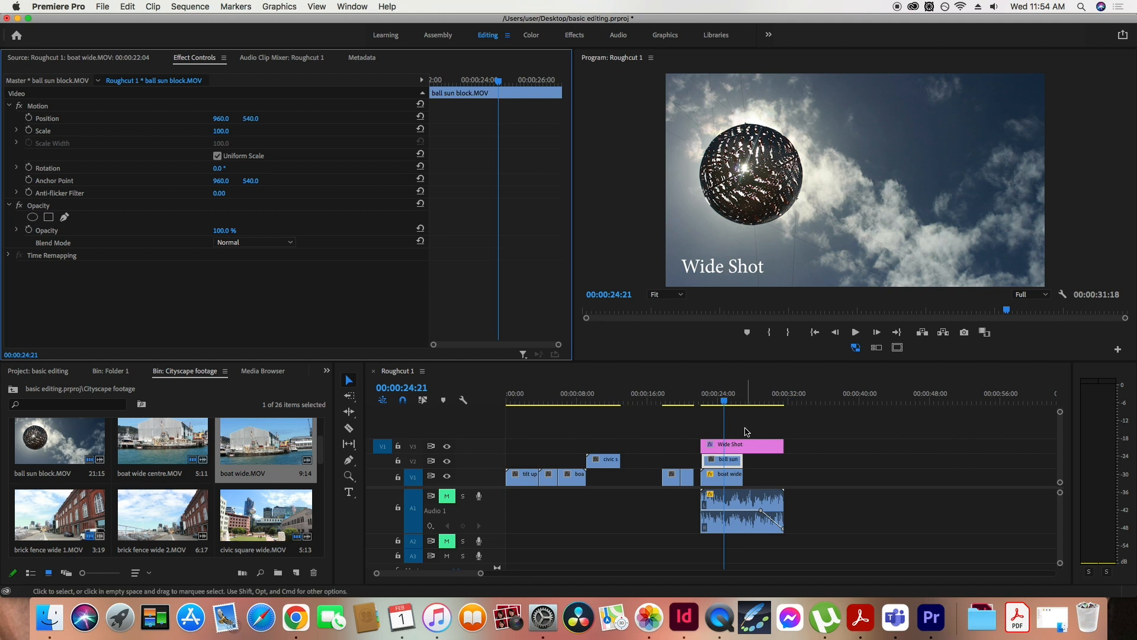
- Shift the Wide Shot title later on V3 to start at 00:00:24:21, and place the playhead at 00:00:23:19
drag(746, 445, 768, 448)
click(714, 403)
drag(714, 402, 715, 403)
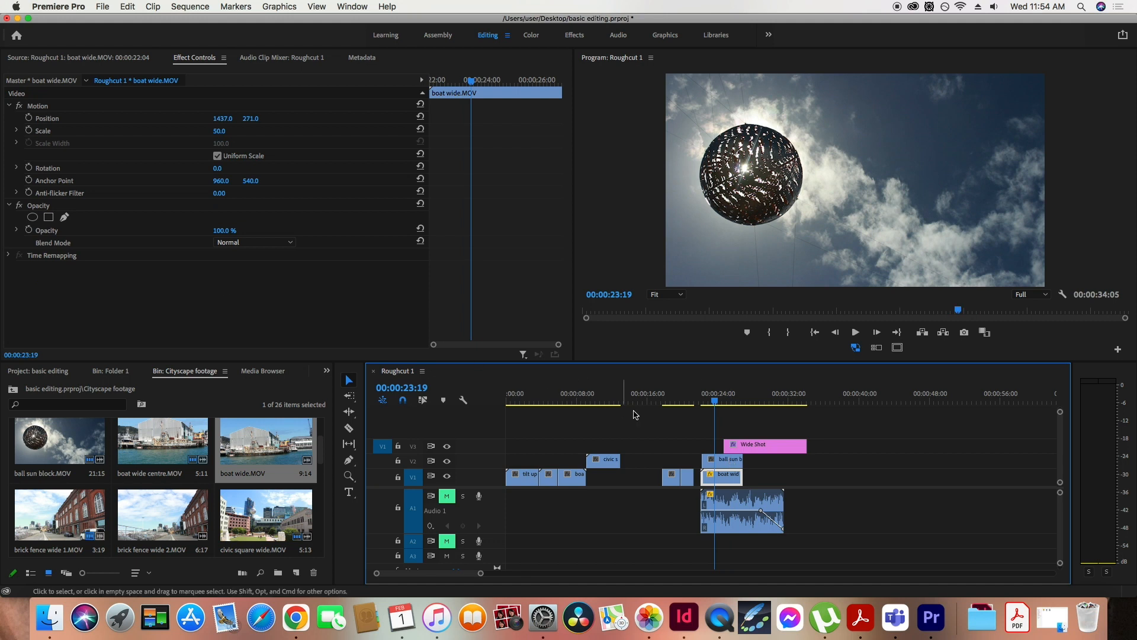
- Add an ellipse opacity mask to ball sun block.MOV and fit its outline closely around the metal ball
click(720, 460)
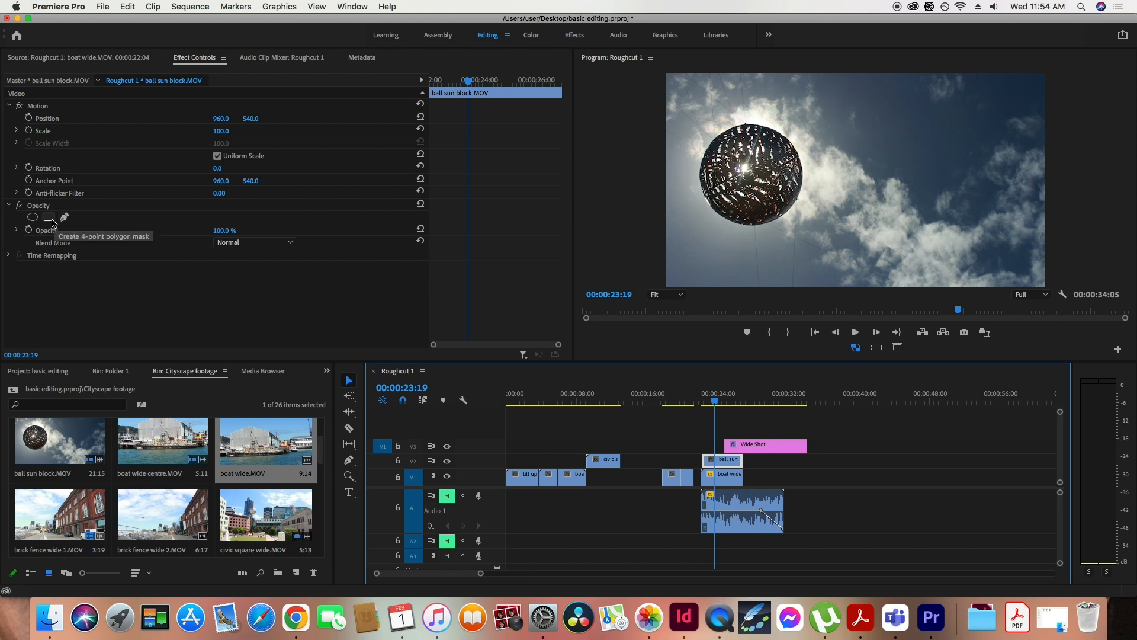
click(32, 218)
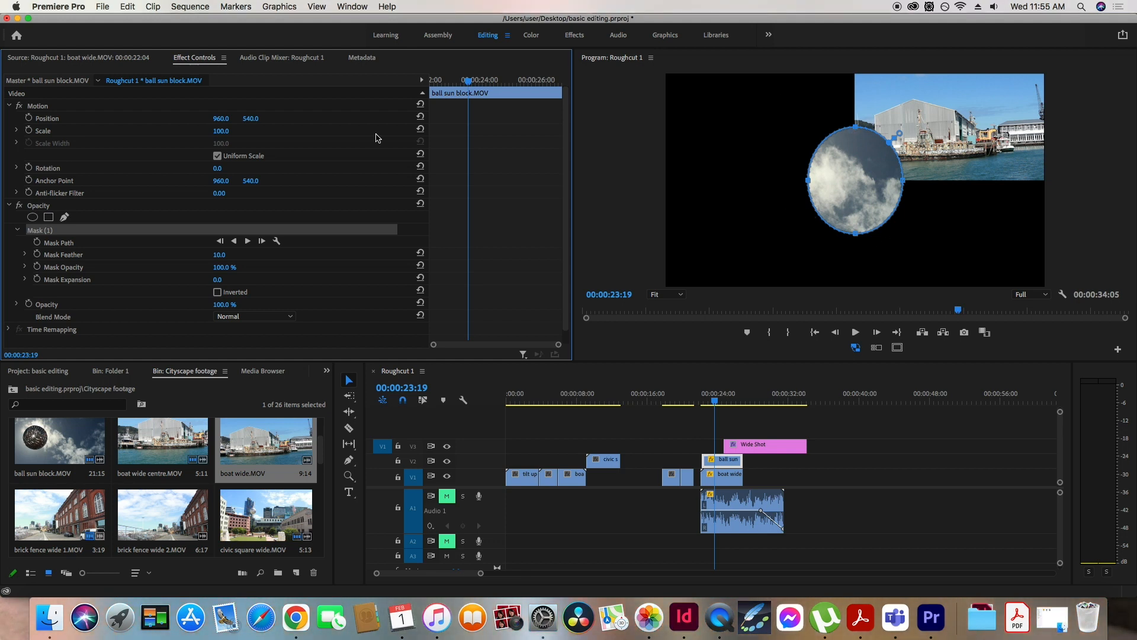
click(348, 383)
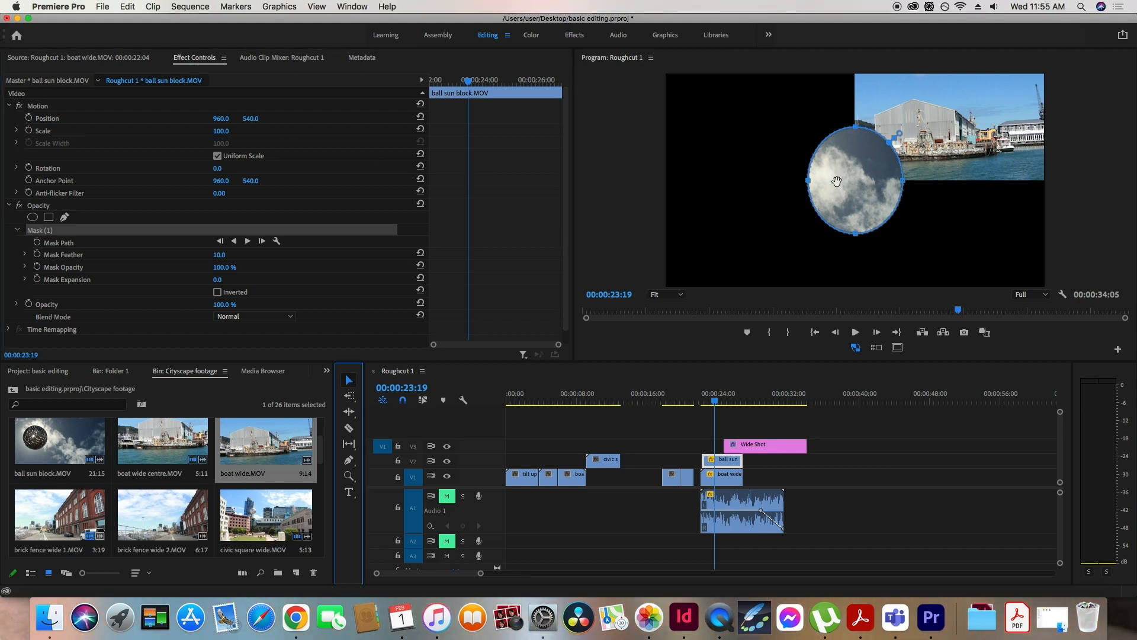
drag(809, 180, 694, 179)
drag(797, 121, 800, 97)
drag(900, 166, 805, 169)
drag(748, 97, 749, 124)
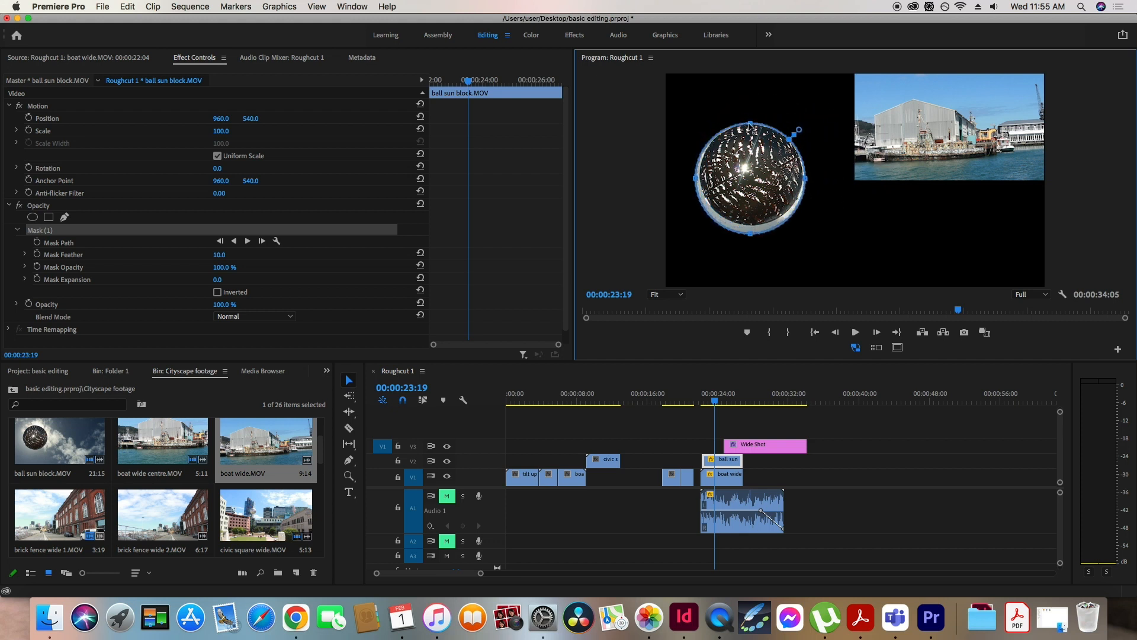
drag(750, 233, 748, 226)
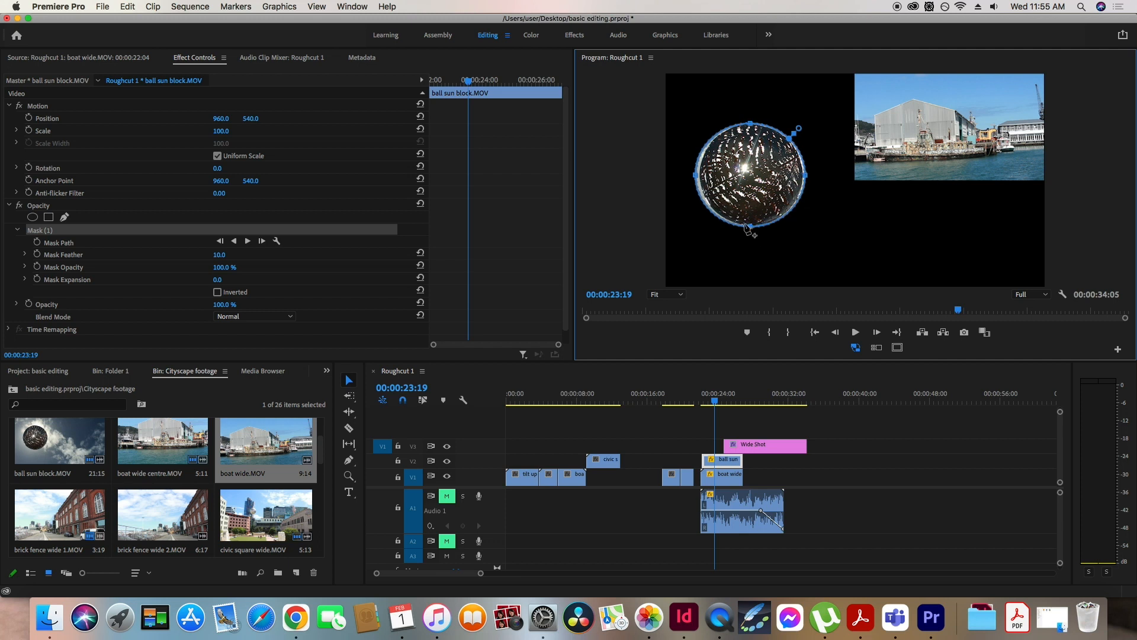
drag(696, 180, 699, 180)
drag(805, 176, 804, 176)
- Play back the masked ball over the boat picture to check the mask
click(708, 397)
key(space)
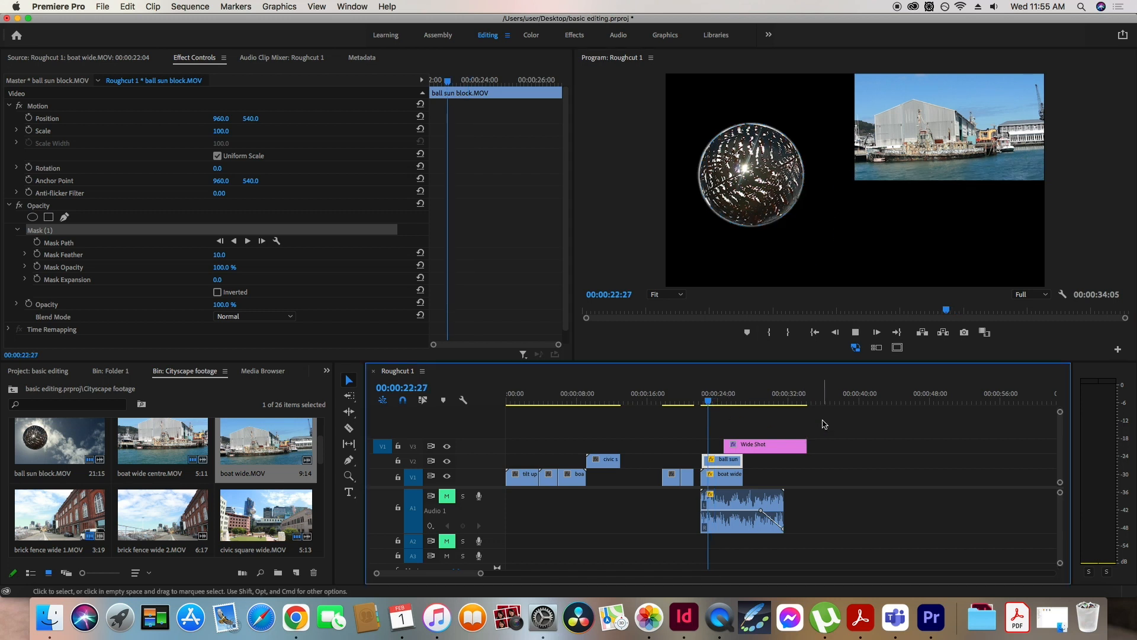
key(space)
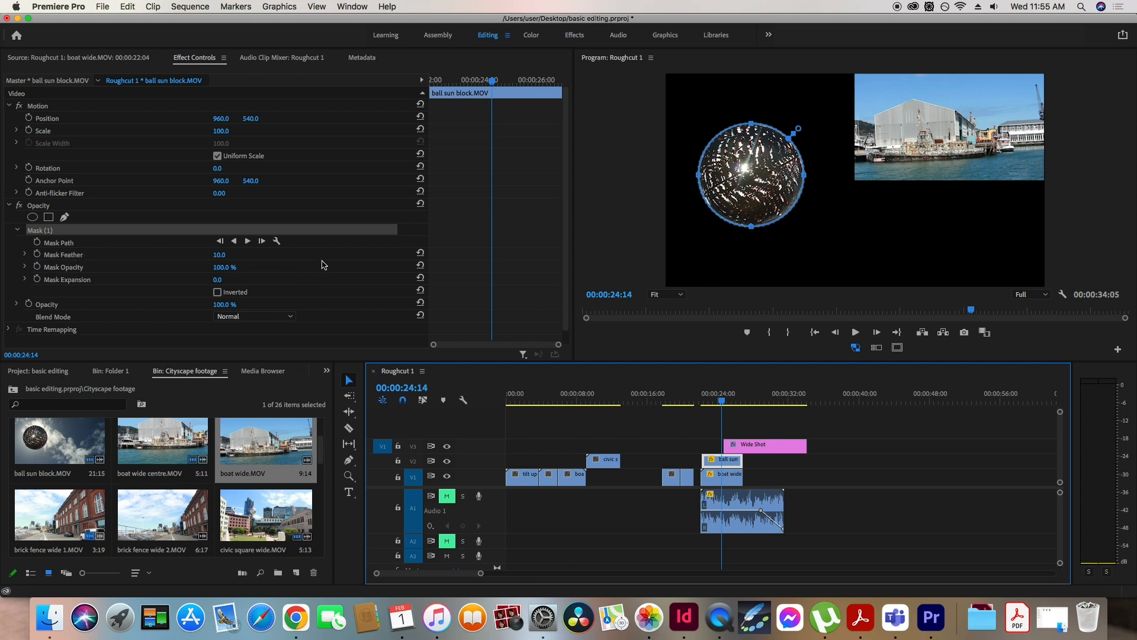
- Set the ball mask's feather to 47 and play back the softened edge
click(225, 259)
drag(219, 255, 236, 255)
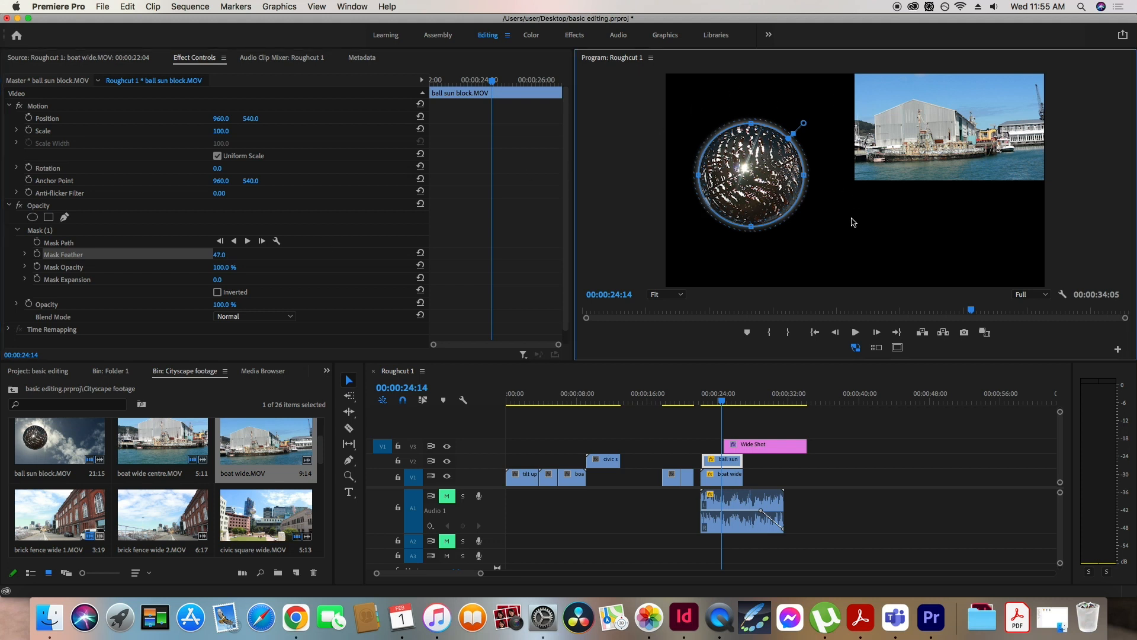
click(714, 397)
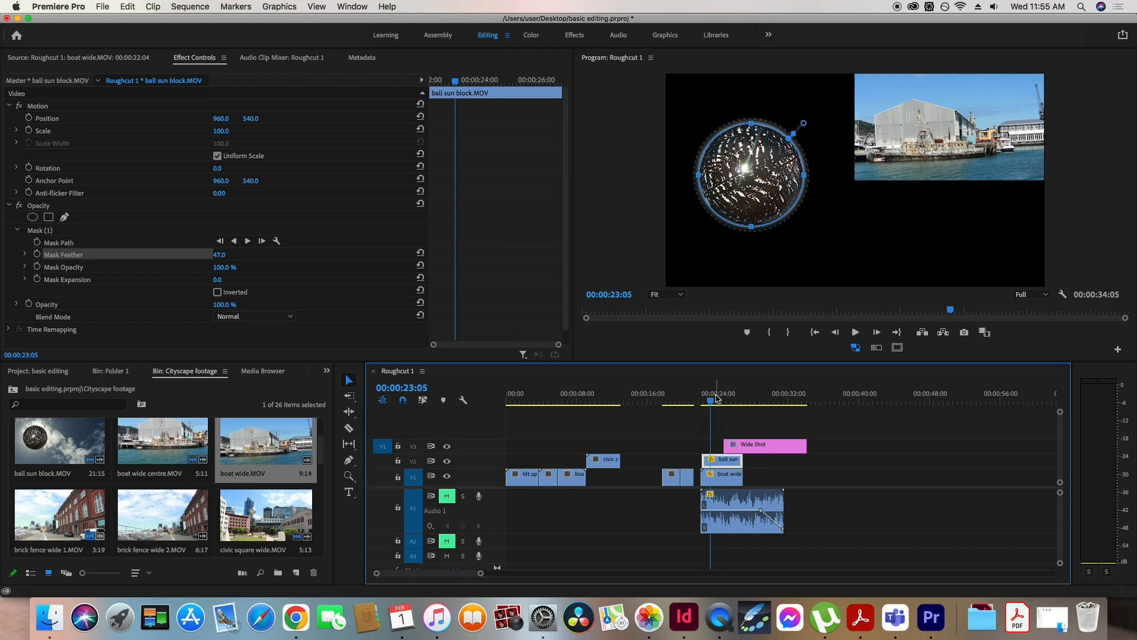
click(752, 424)
key(space)
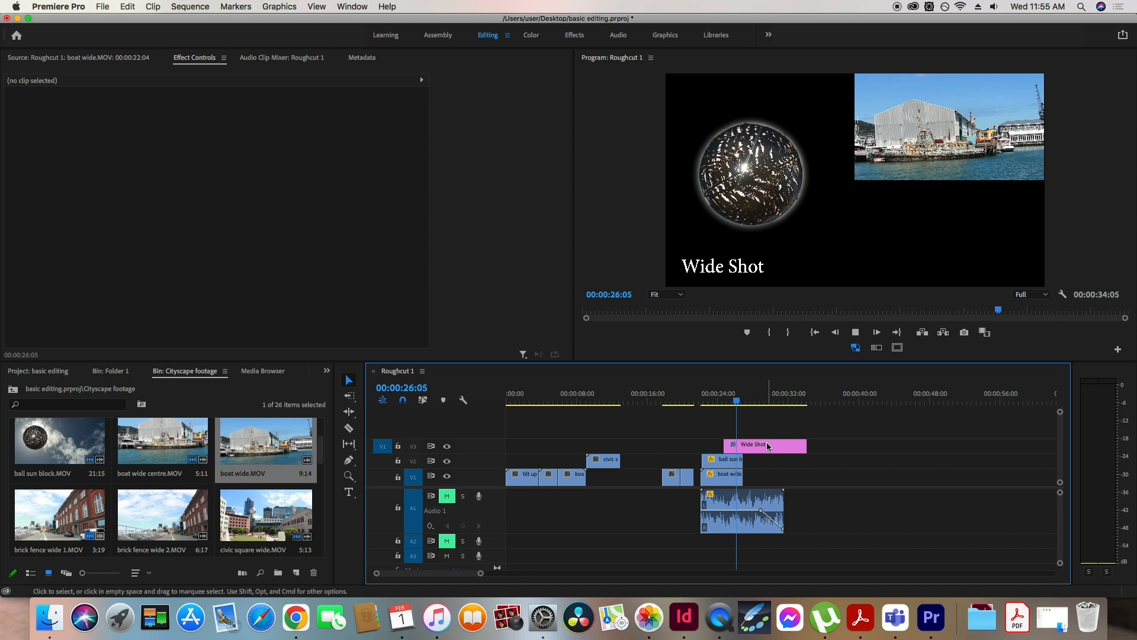
key(space)
- Reselect ball sun block.MOV near 00:00:23:25 and try adjusting its mask opacity
click(717, 404)
click(720, 472)
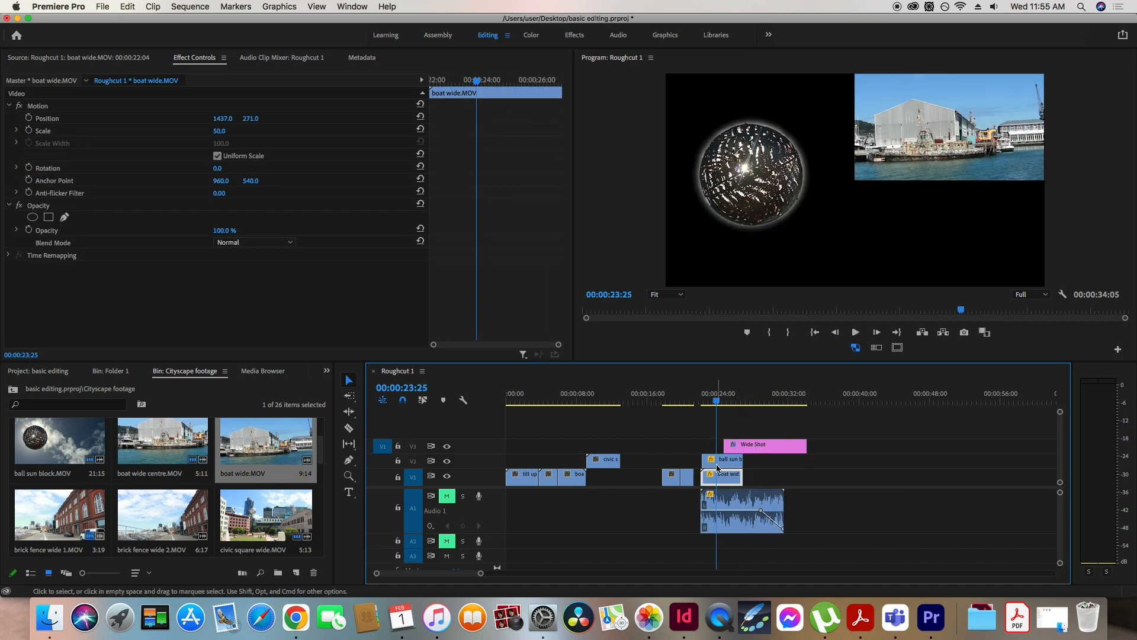
click(721, 464)
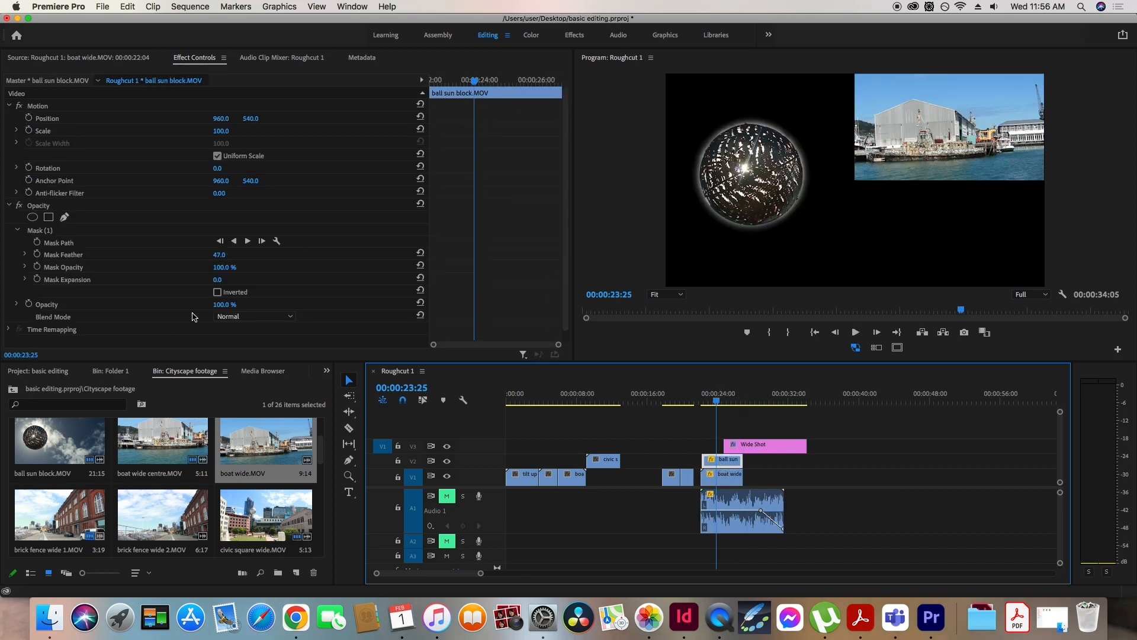
mouse_move(220, 267)
mouse_down()
mouse_move(131, 268)
mouse_move(231, 268)
mouse_up()
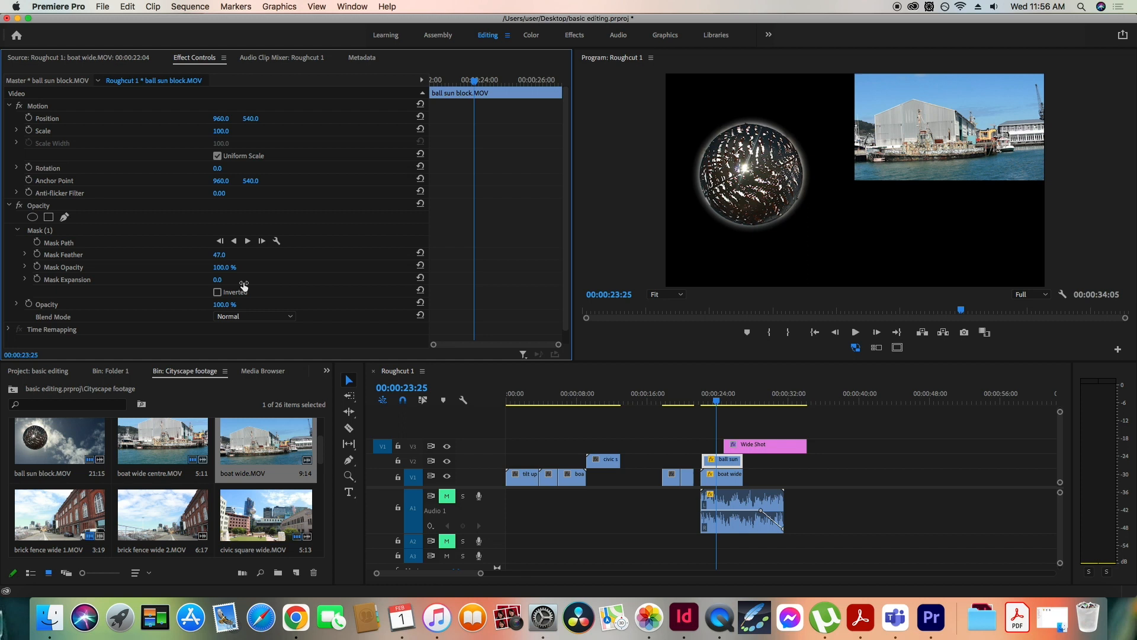
- Try adjusting the ball mask's expansion and inverting the mask
mouse_move(217, 280)
mouse_down()
mouse_move(256, 280)
mouse_move(225, 279)
mouse_move(235, 281)
mouse_up()
click(217, 292)
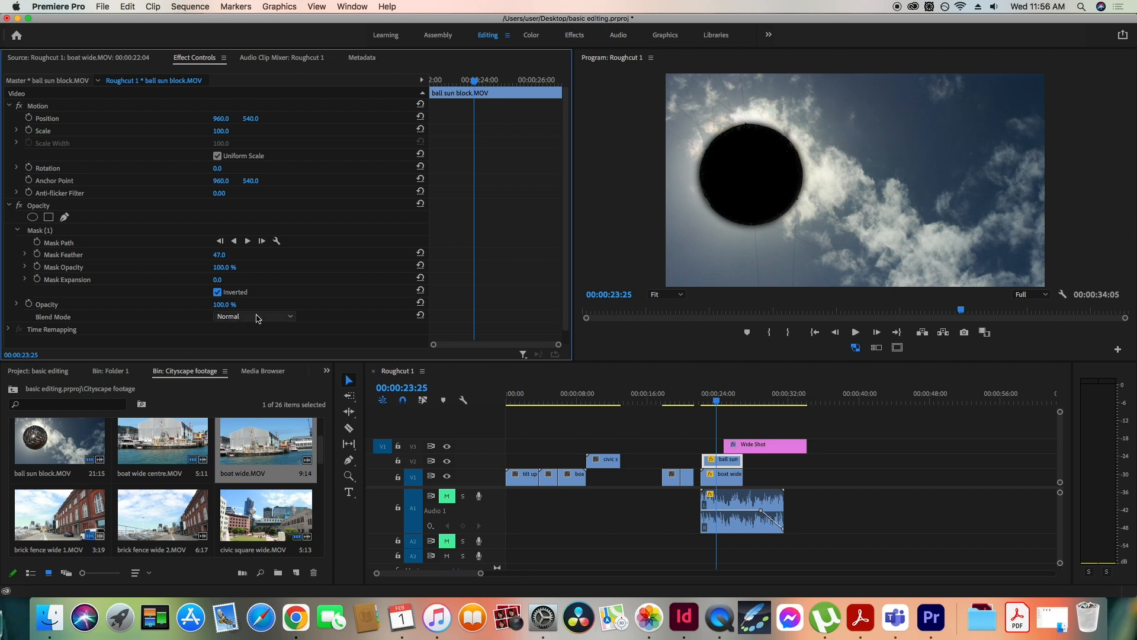
click(217, 292)
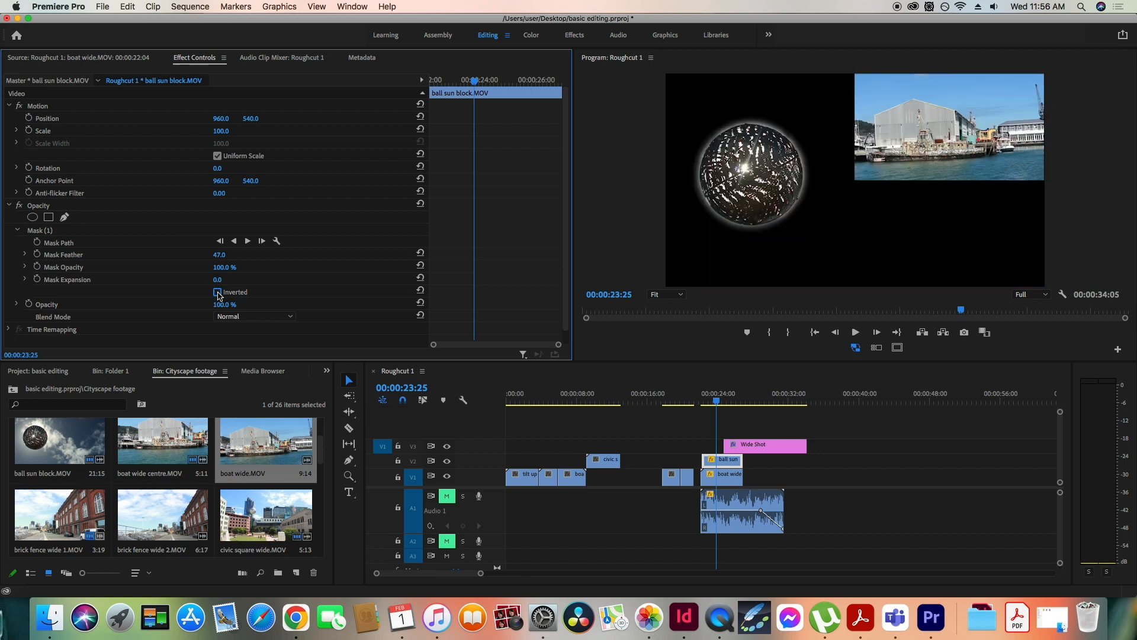
- Examine the Time Remapping speed property of ball sun block.MOV and scrub through the clip to its start
scroll(70, 307, down, 1)
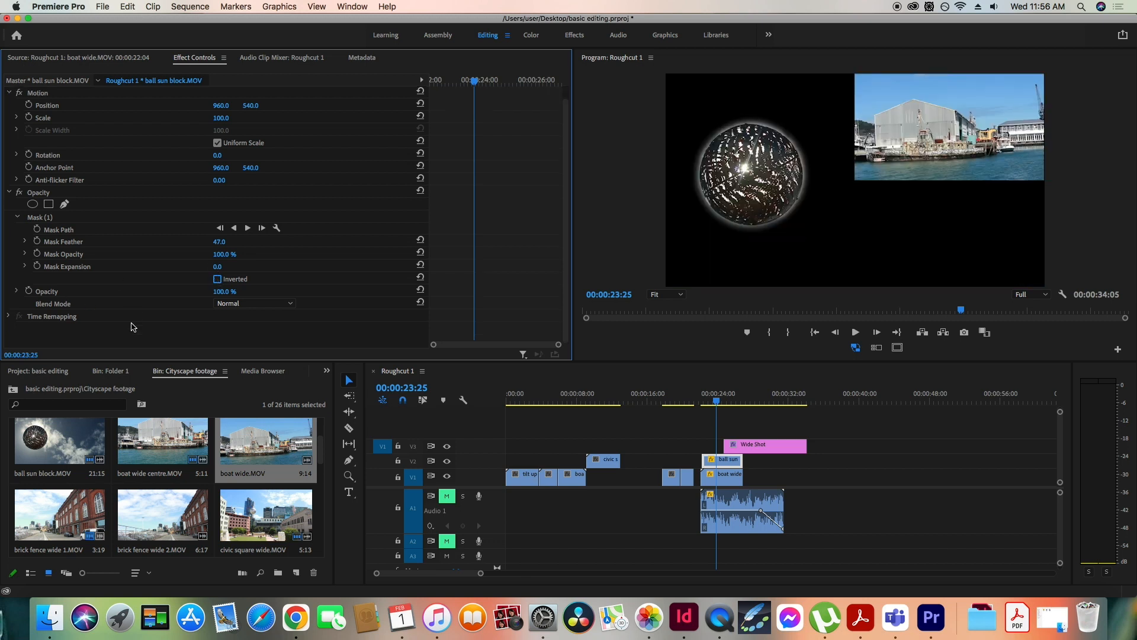
click(10, 317)
click(10, 318)
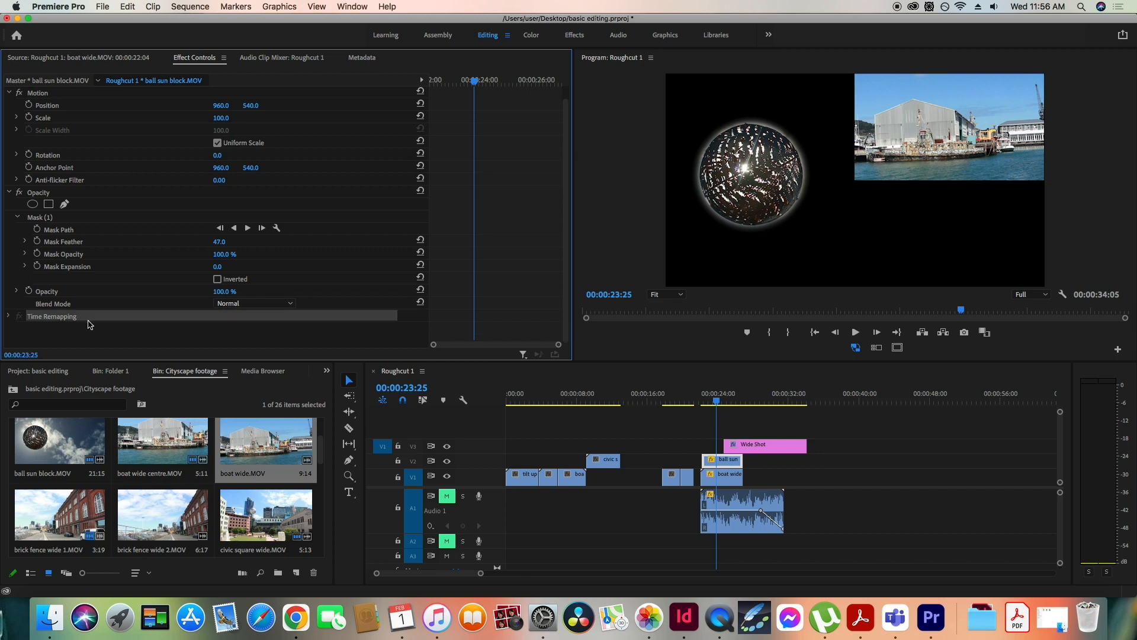
click(9, 317)
click(712, 404)
drag(714, 407, 717, 406)
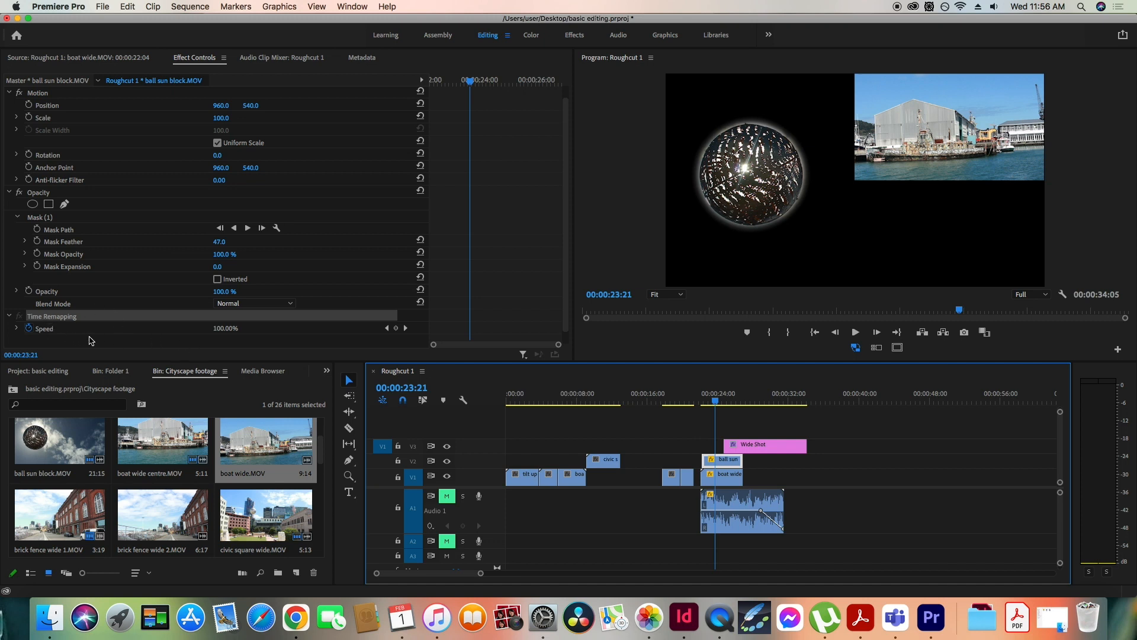
drag(472, 85, 431, 84)
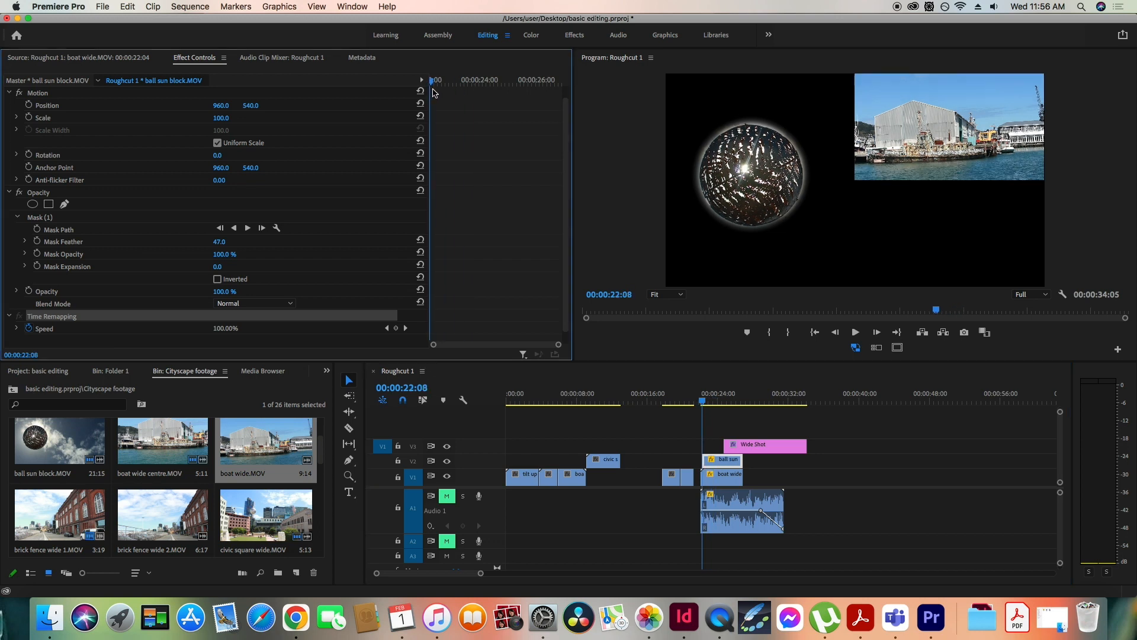
click(9, 315)
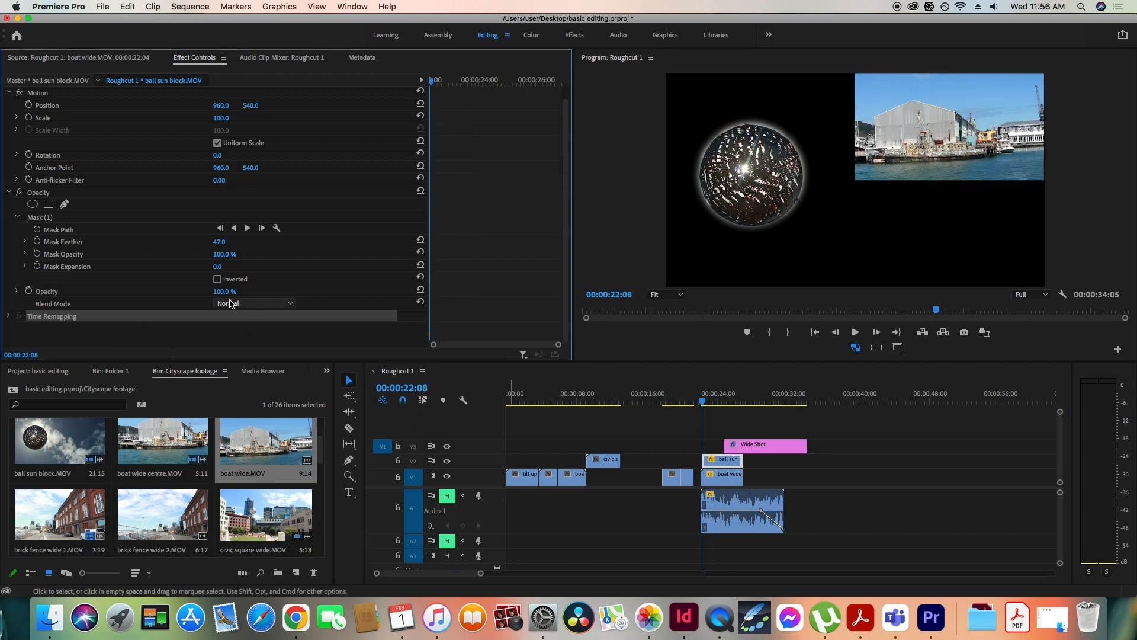
scroll(165, 248, up, 1)
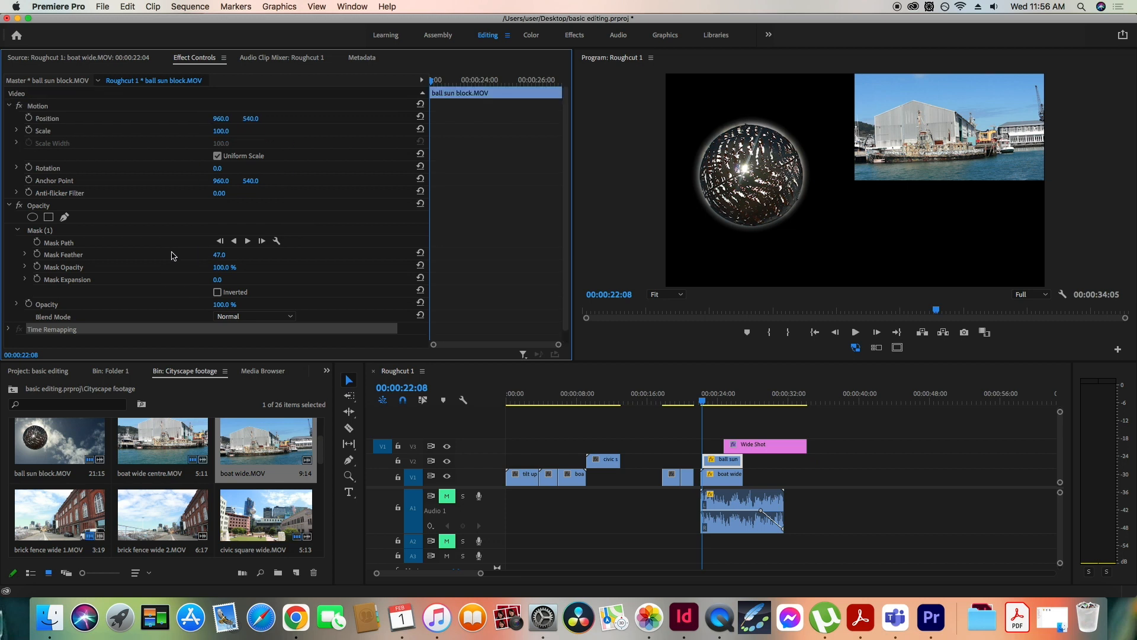
- Turn on Scale animation for ball sun block.MOV with a keyframe of 100 at the clip's start, 00:00:22:08
click(716, 403)
drag(715, 402, 714, 403)
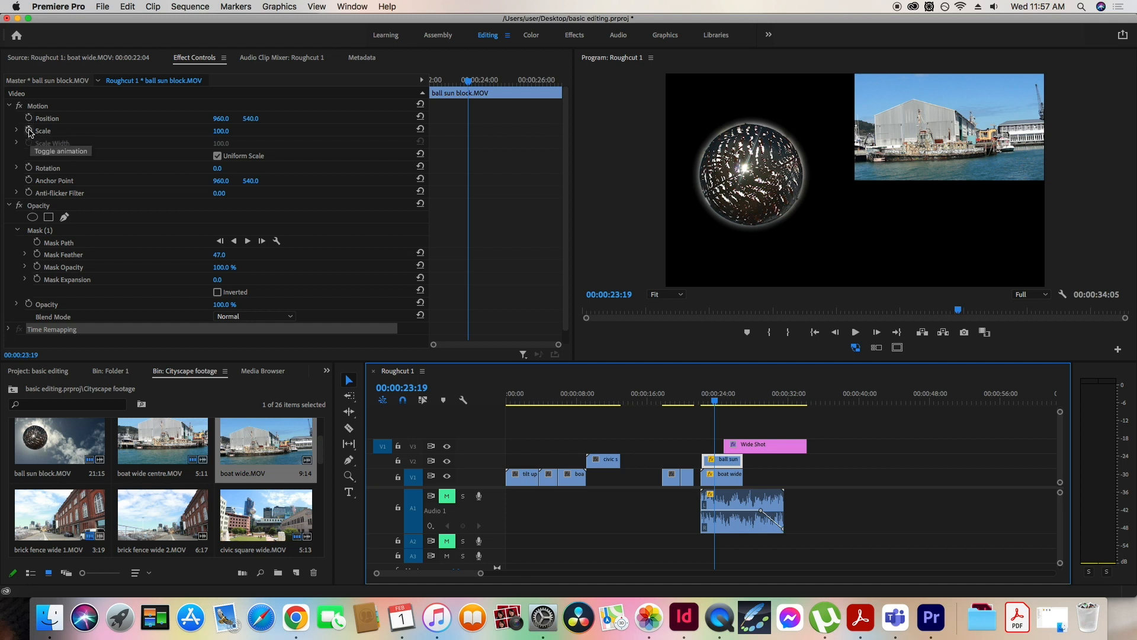
drag(452, 85, 432, 90)
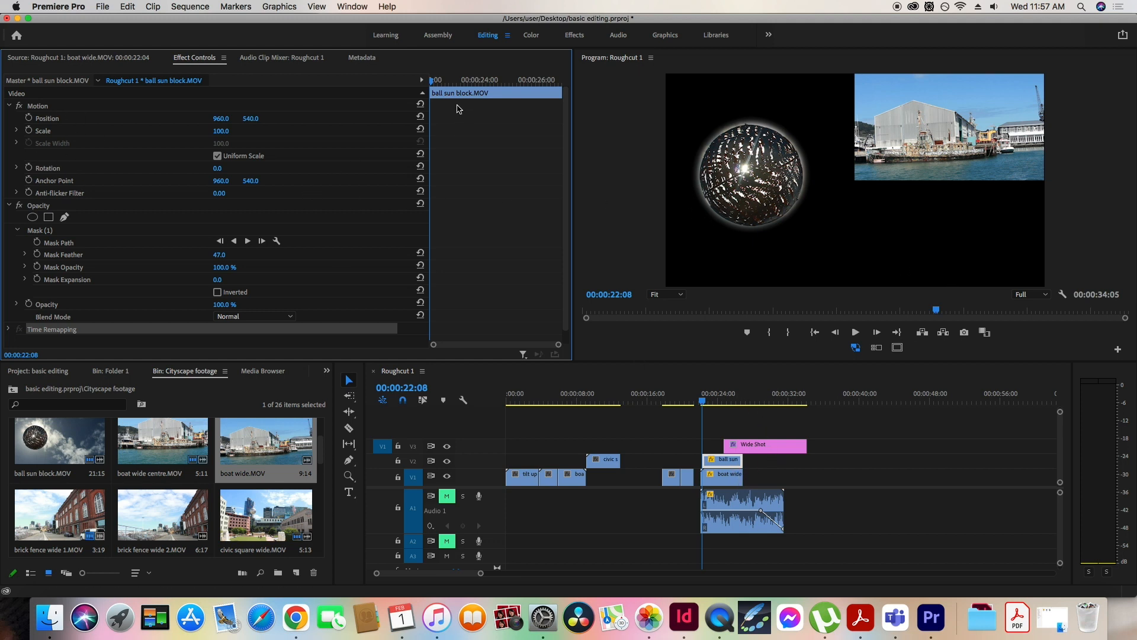
mouse_move(437, 83)
mouse_down()
mouse_move(485, 83)
mouse_move(432, 87)
mouse_up()
mouse_move(432, 84)
mouse_down()
mouse_move(441, 85)
mouse_move(432, 90)
mouse_up()
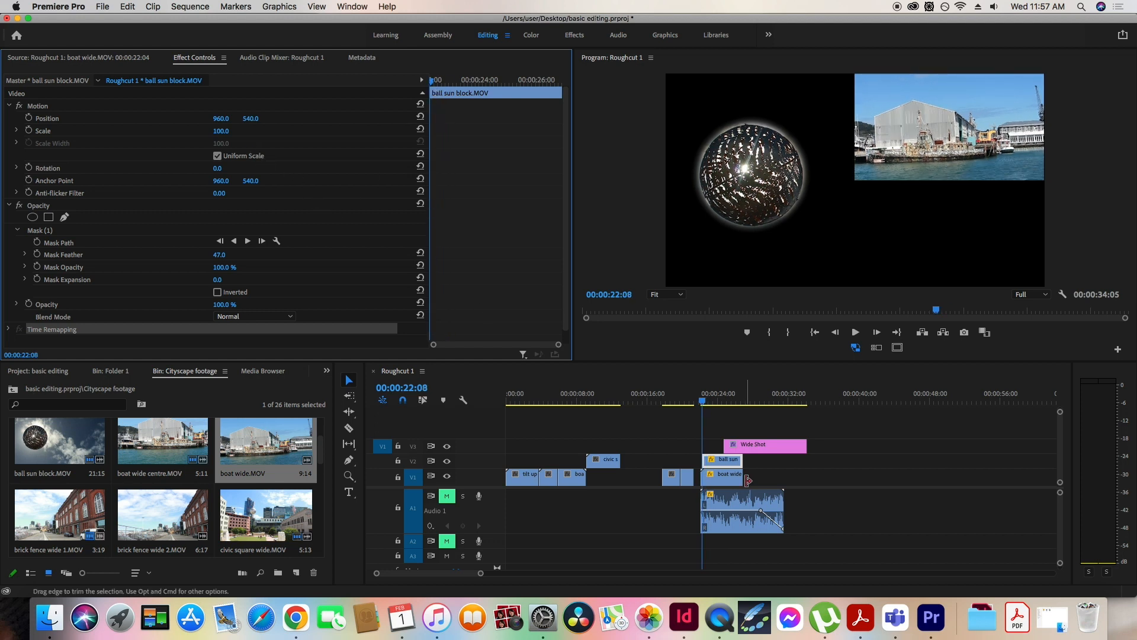
click(717, 453)
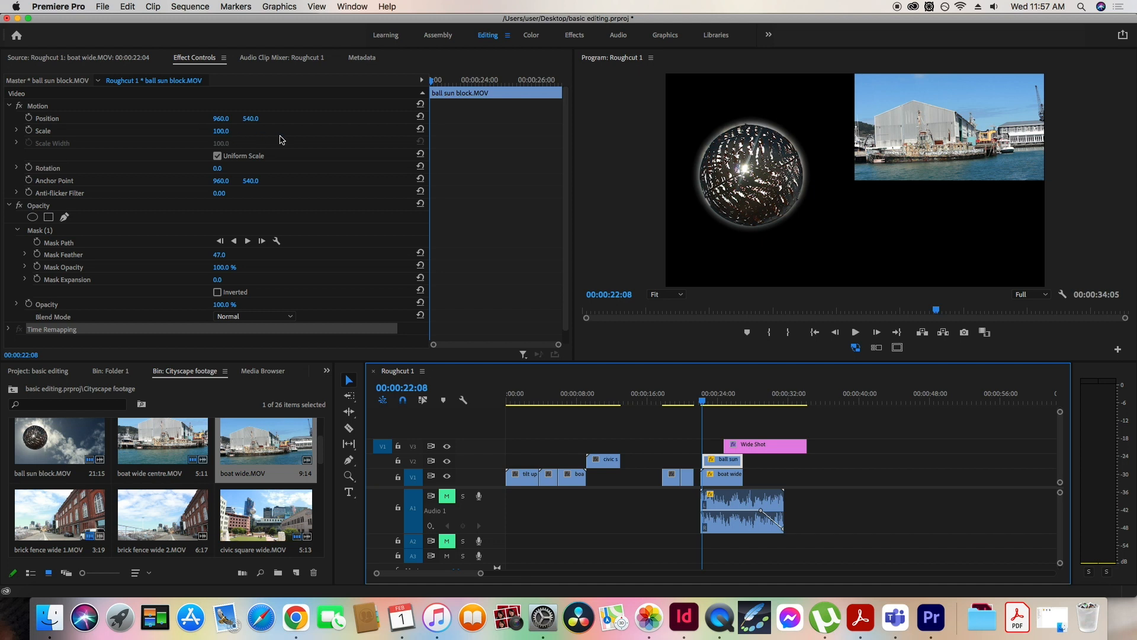
click(28, 131)
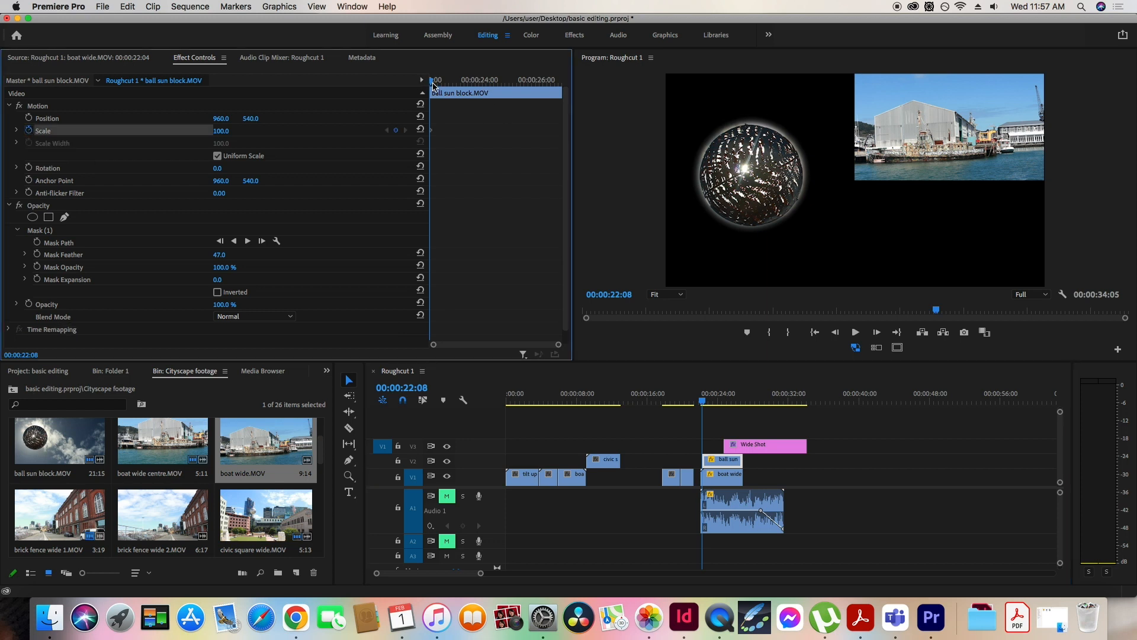
drag(432, 82, 434, 83)
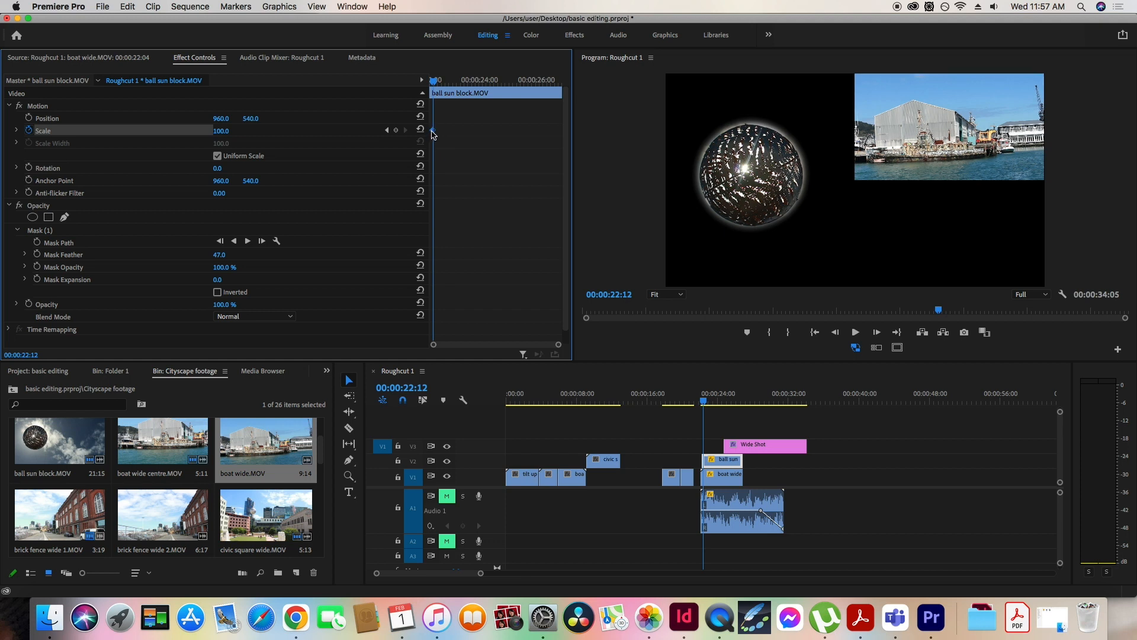
drag(432, 136, 431, 137)
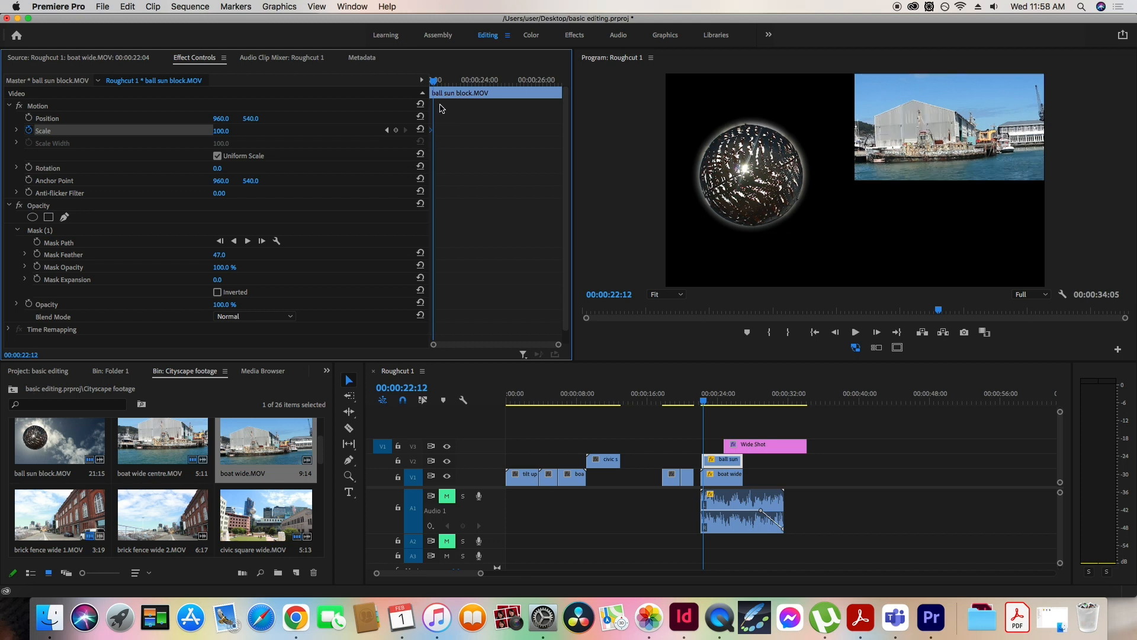
click(432, 88)
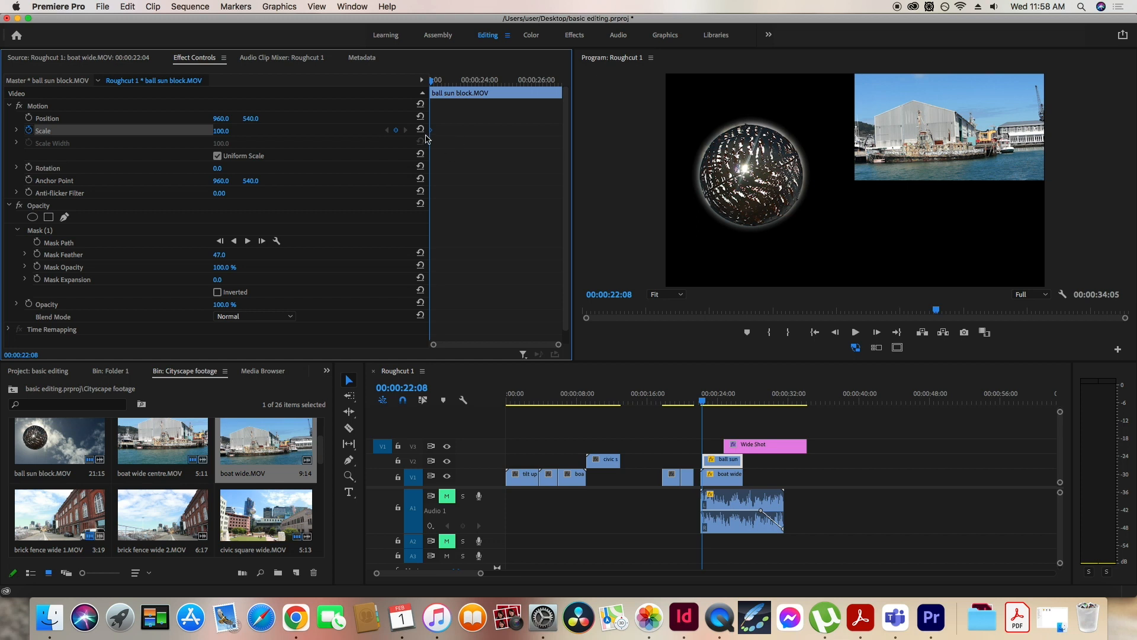
- Add a Scale keyframe of 0 near the end of ball sun block.MOV, at 00:00:26:23
drag(433, 83, 559, 88)
drag(745, 402, 745, 401)
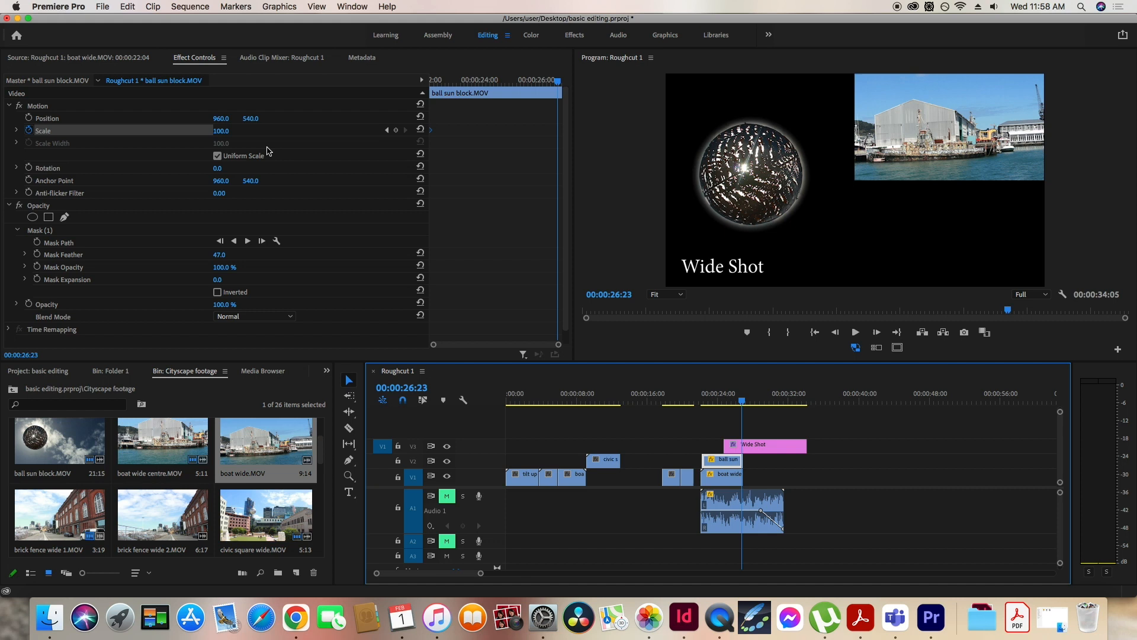
click(220, 132)
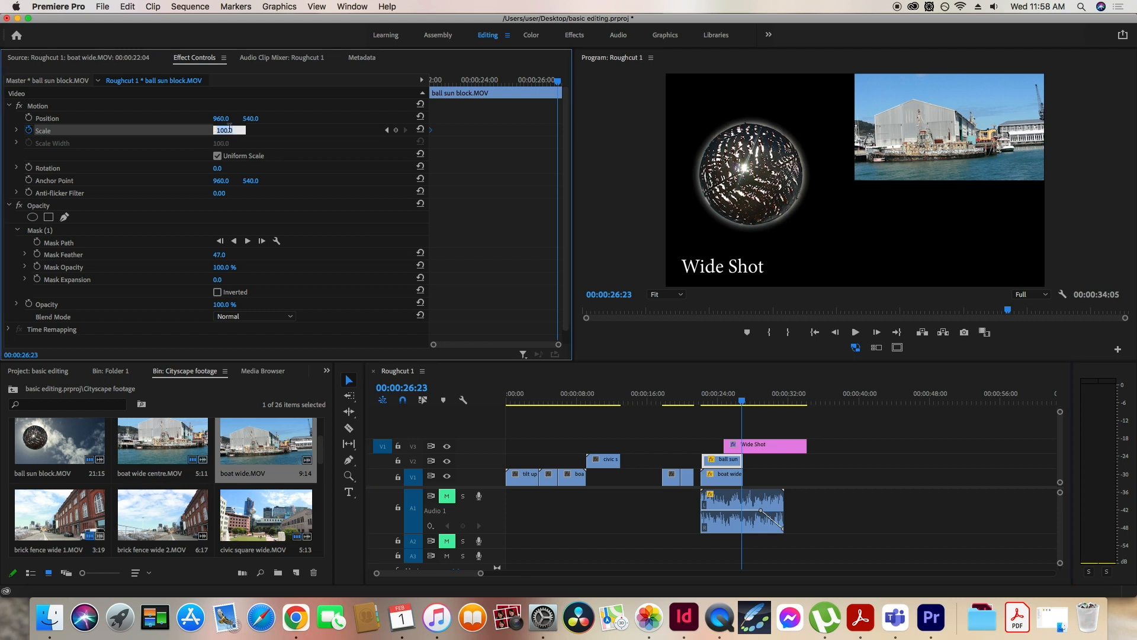
text(0)
key(Return)
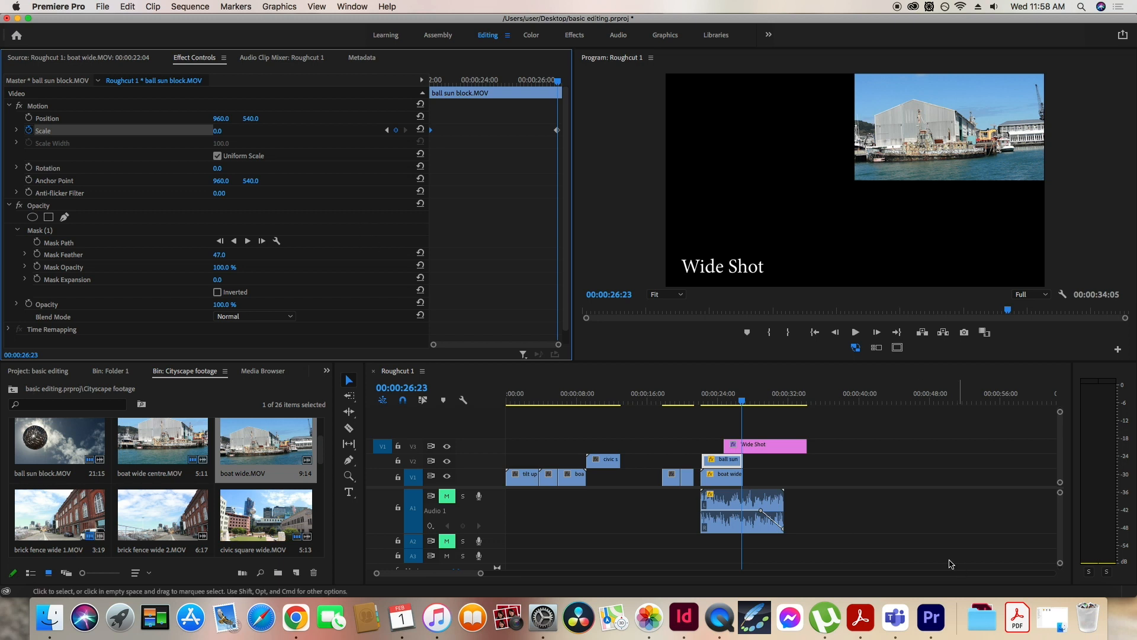
- Play back and scrub the scale animation to check how the masked ball shrinks
click(706, 405)
drag(706, 405, 702, 405)
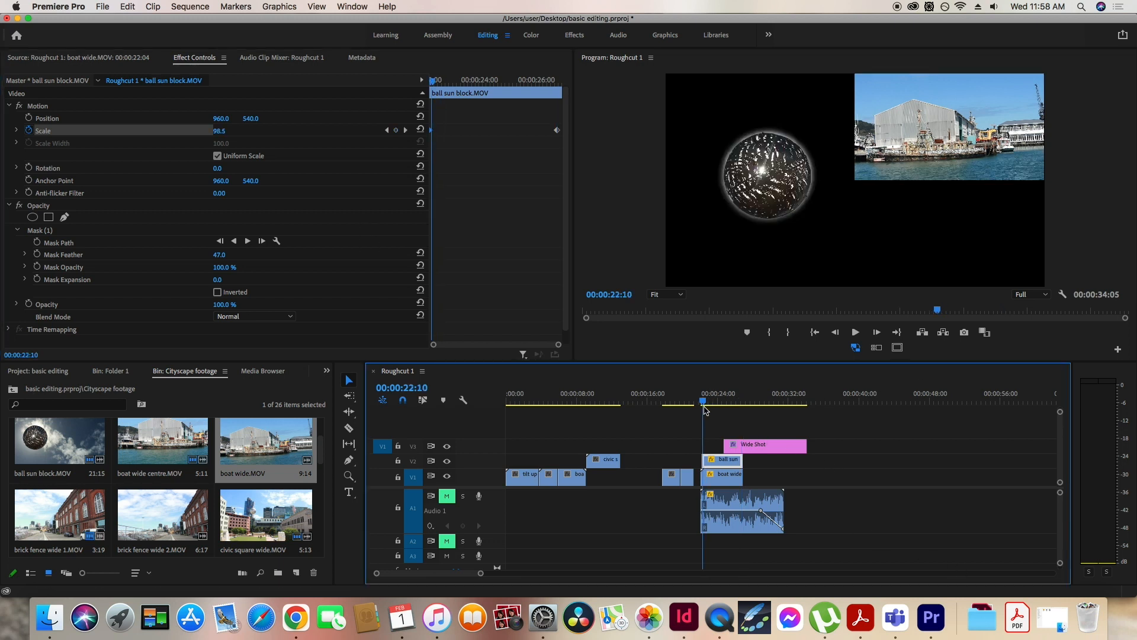
key(space)
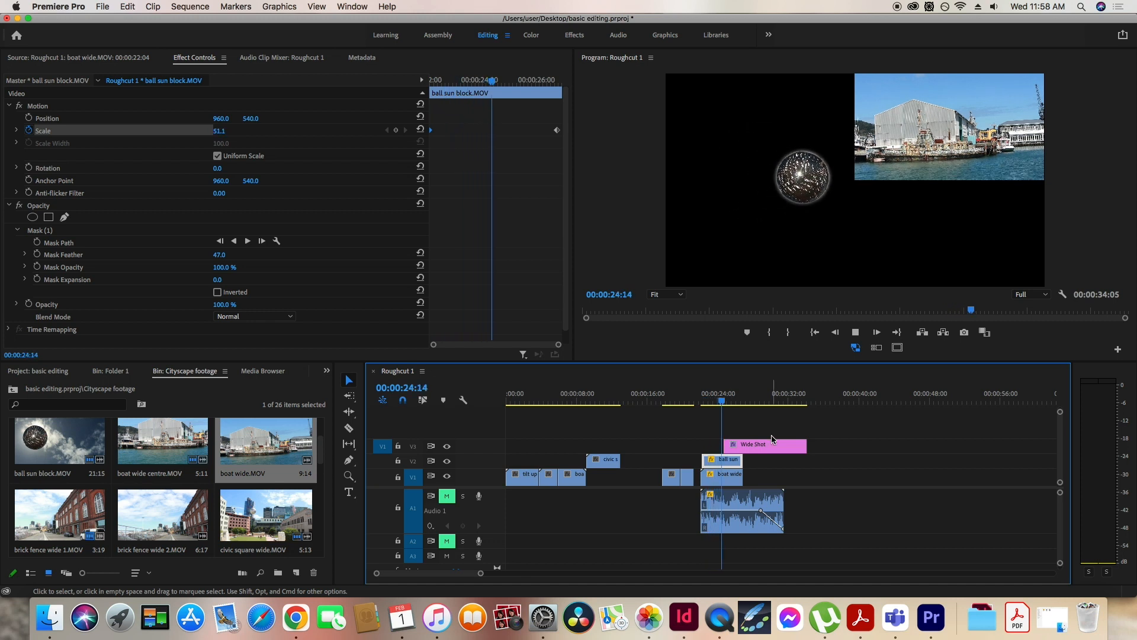
key(space)
drag(741, 404, 712, 412)
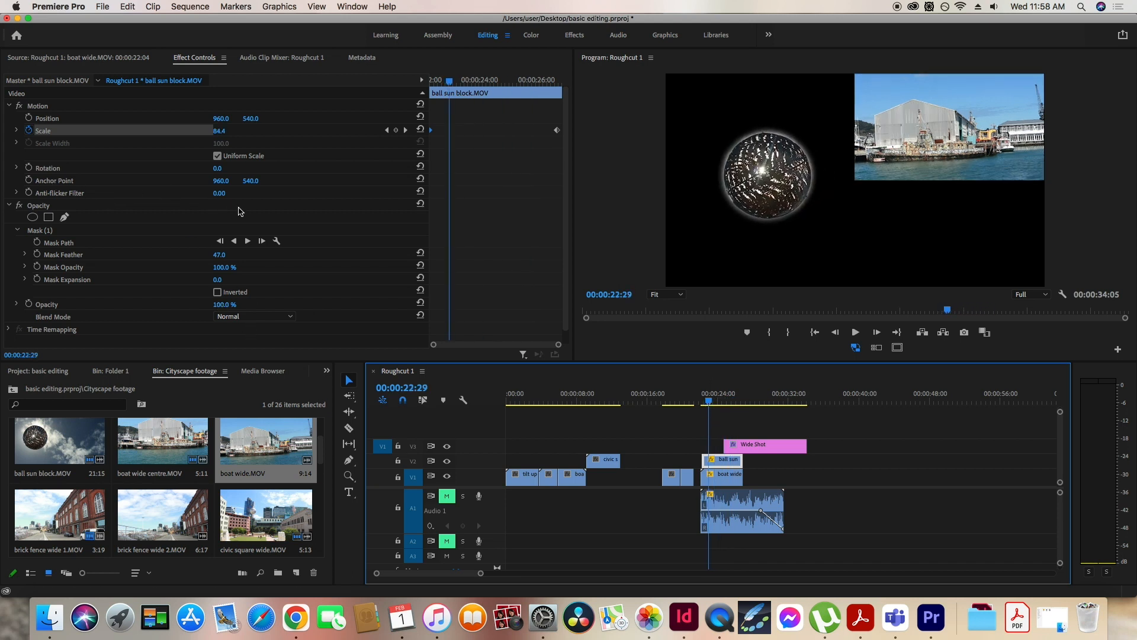
- Set the anchor point of ball sun block.MOV to 437, 504 so that it sits at the ball's centre
click(55, 182)
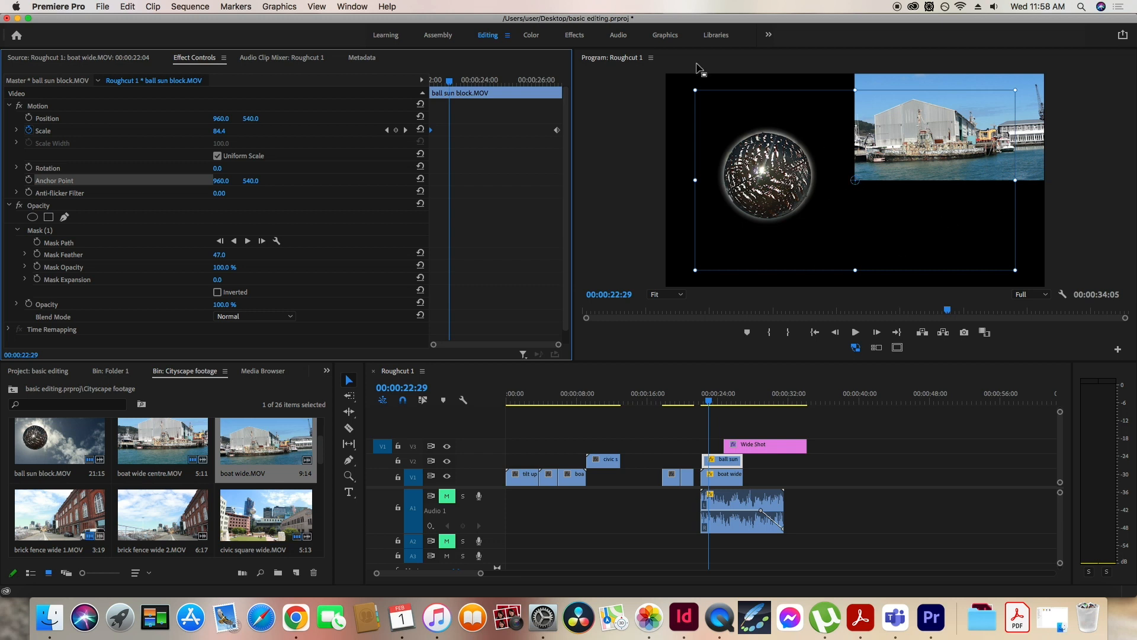
click(710, 403)
mouse_move(710, 404)
mouse_down()
mouse_move(730, 398)
mouse_move(704, 405)
mouse_up()
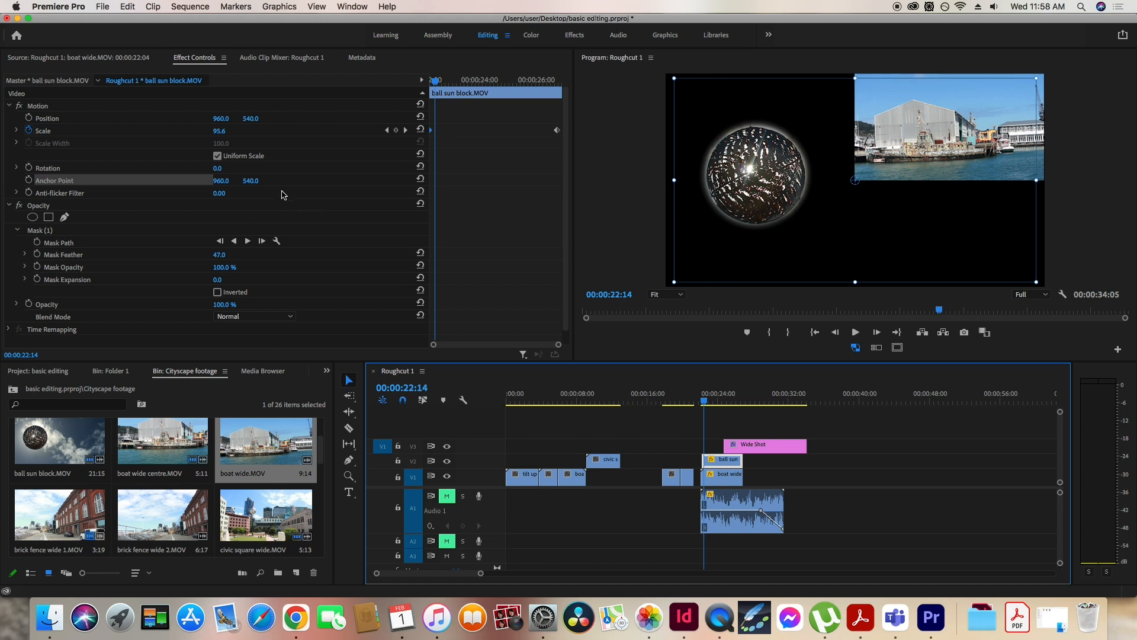
click(220, 183)
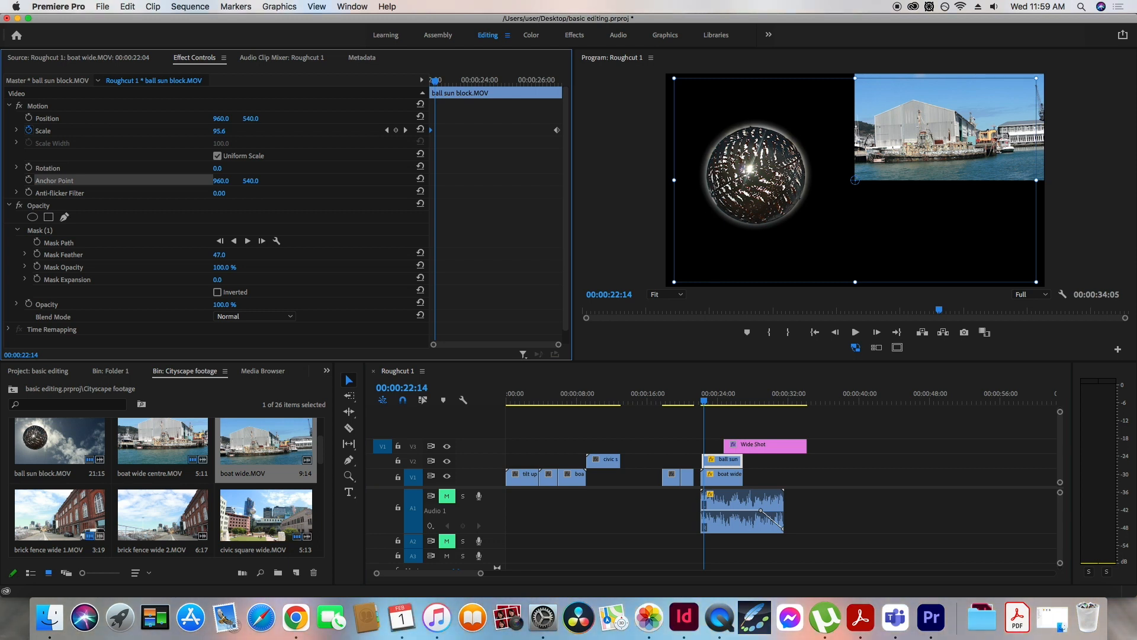
drag(221, 181, 92, 181)
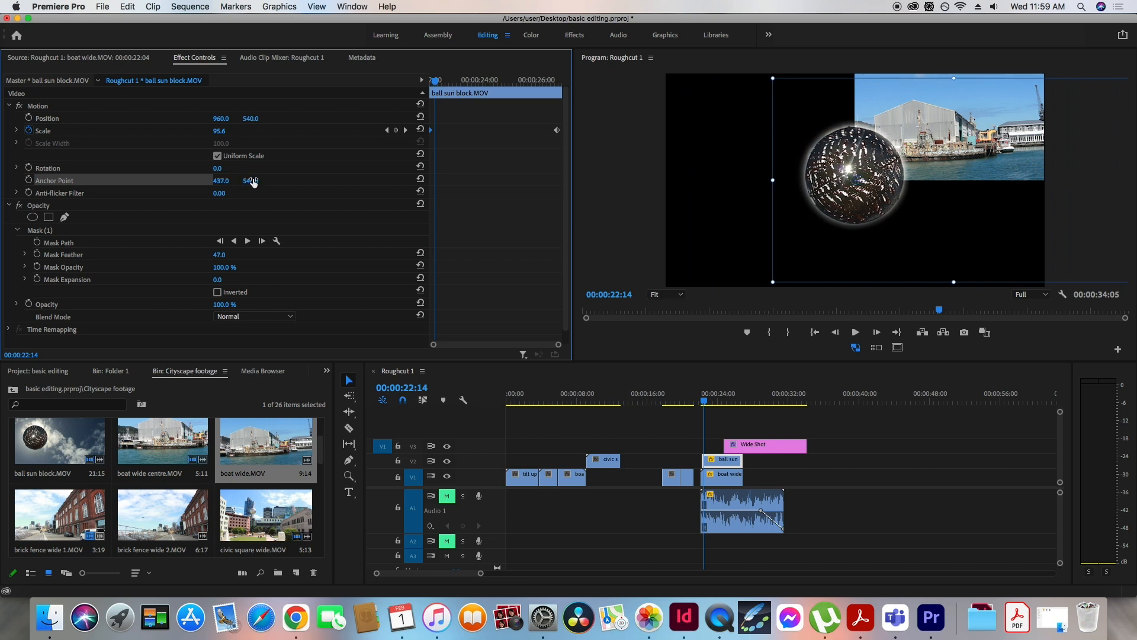
drag(241, 181, 230, 180)
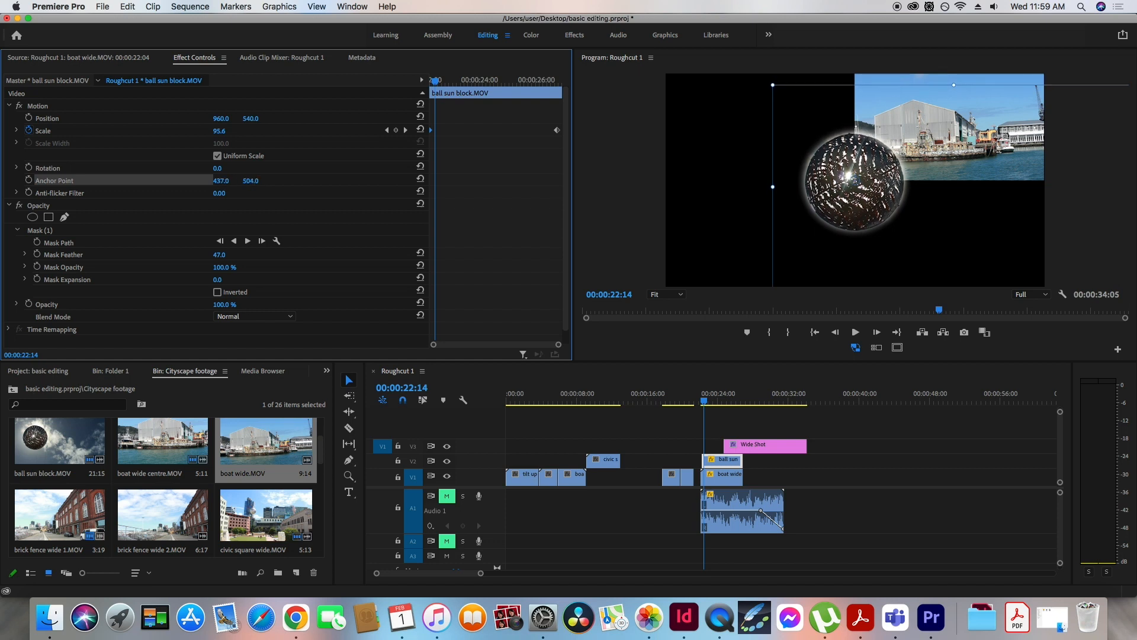
- Play the section from the clip's start twice to check the ball shrinking around its new anchor point
click(703, 403)
drag(702, 401, 702, 402)
key(space)
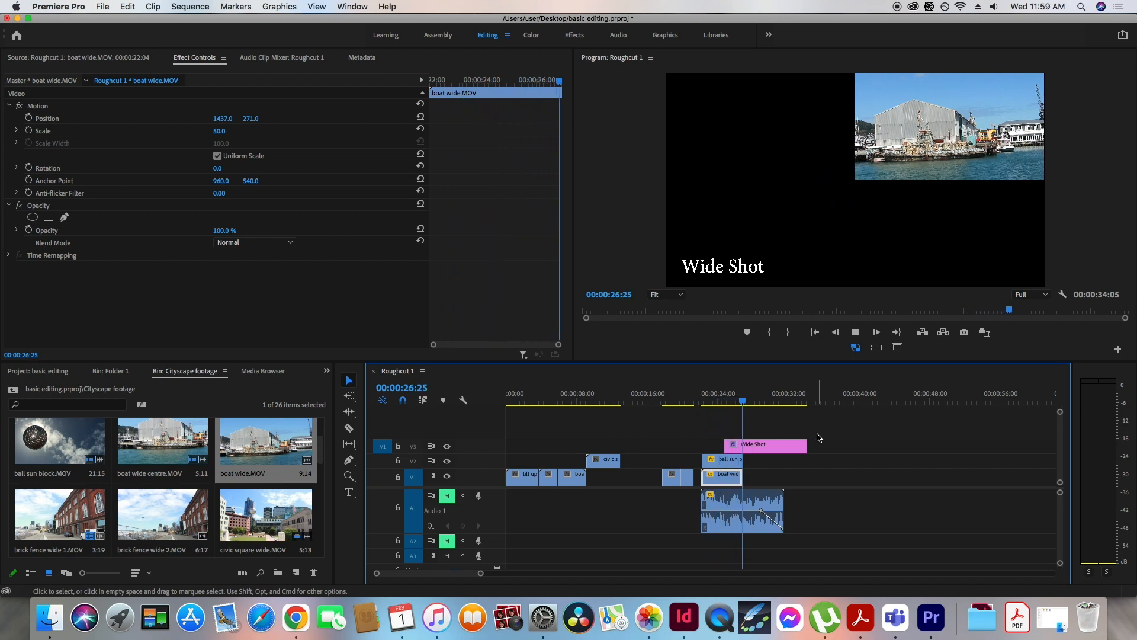
key(space)
key(Up)
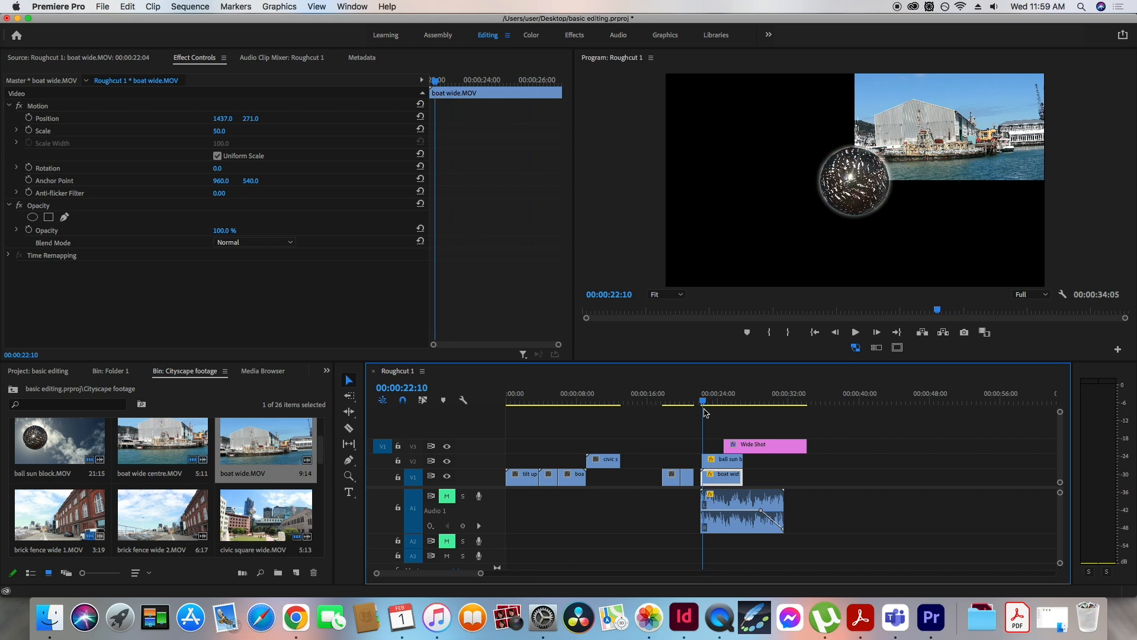
key(space)
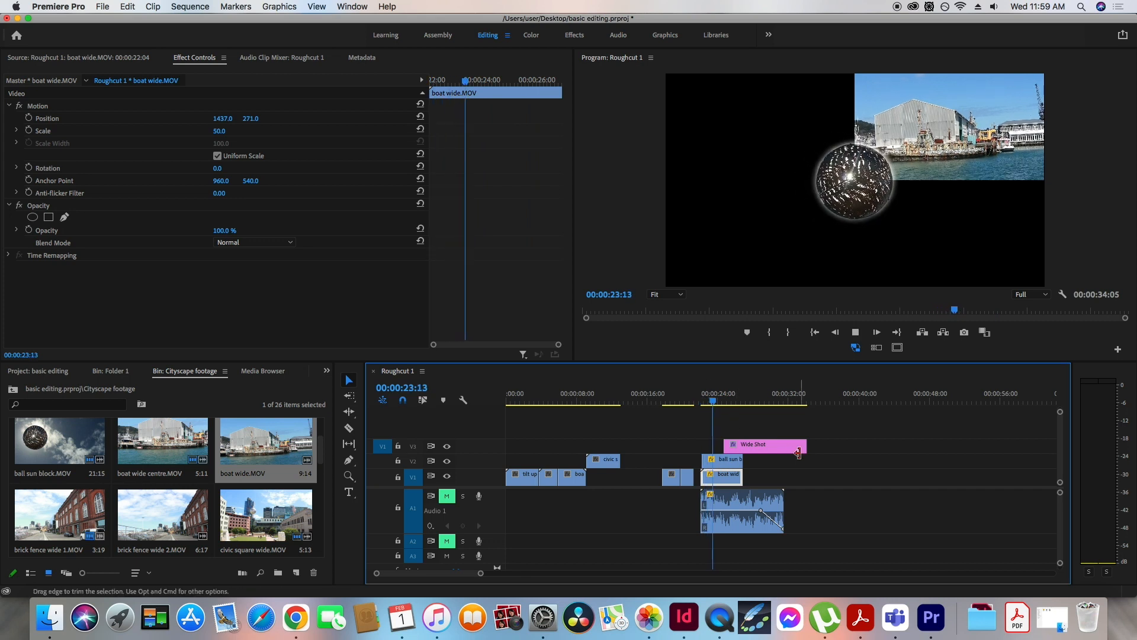
key(space)
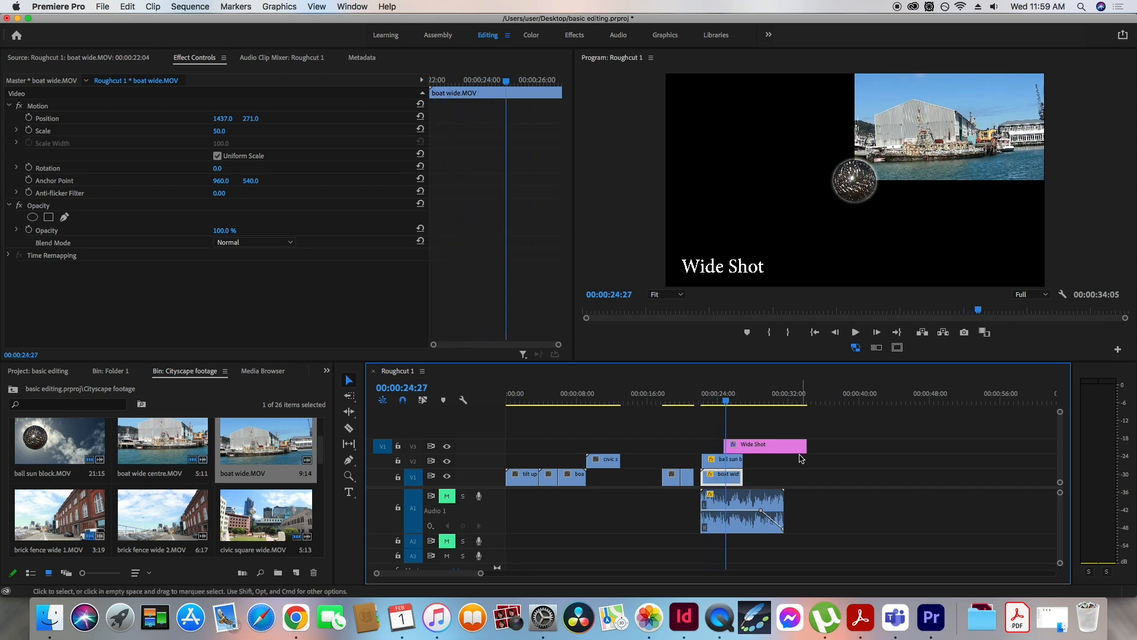
- Turn off Scale animation on ball sun block.MOV at the clip's start, deleting its keyframes and keeping the scale at 100
click(727, 462)
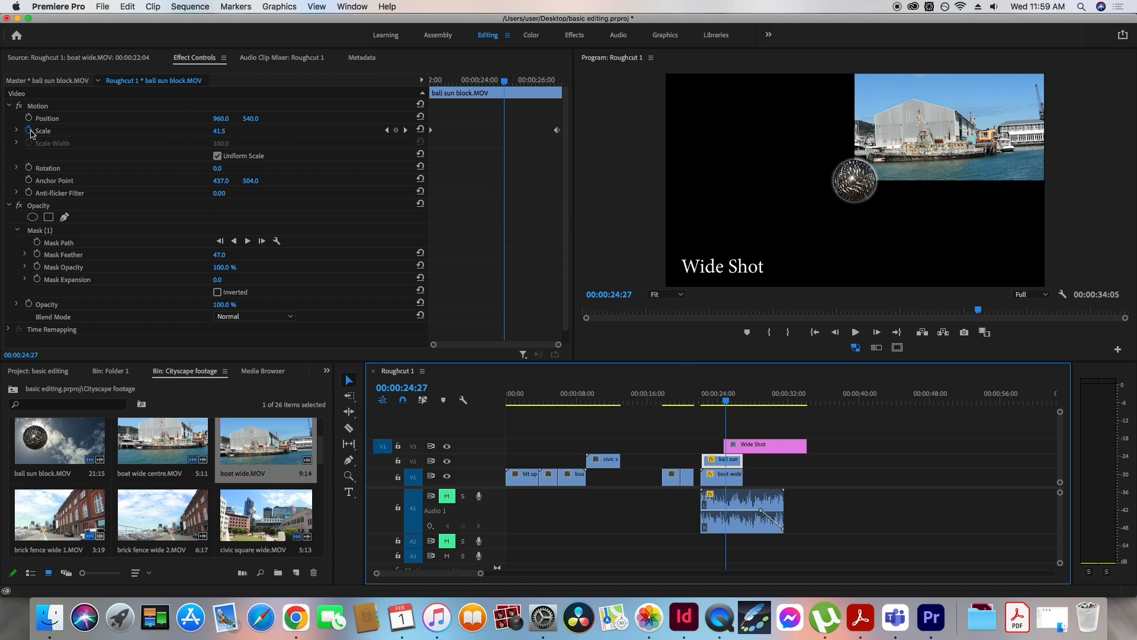
drag(506, 84, 430, 84)
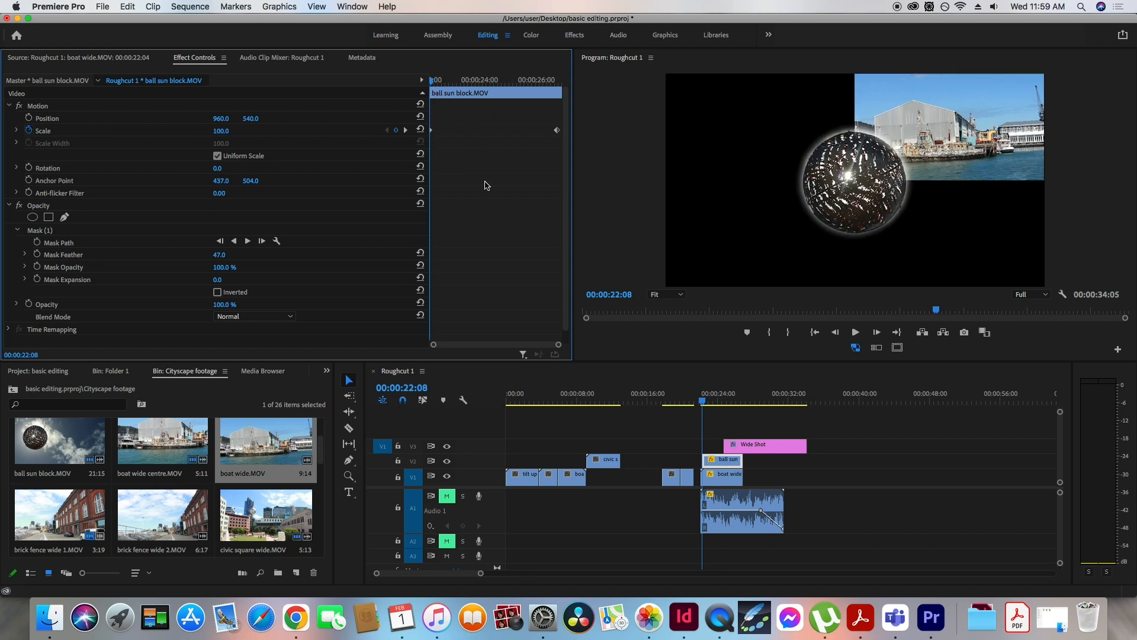
click(29, 130)
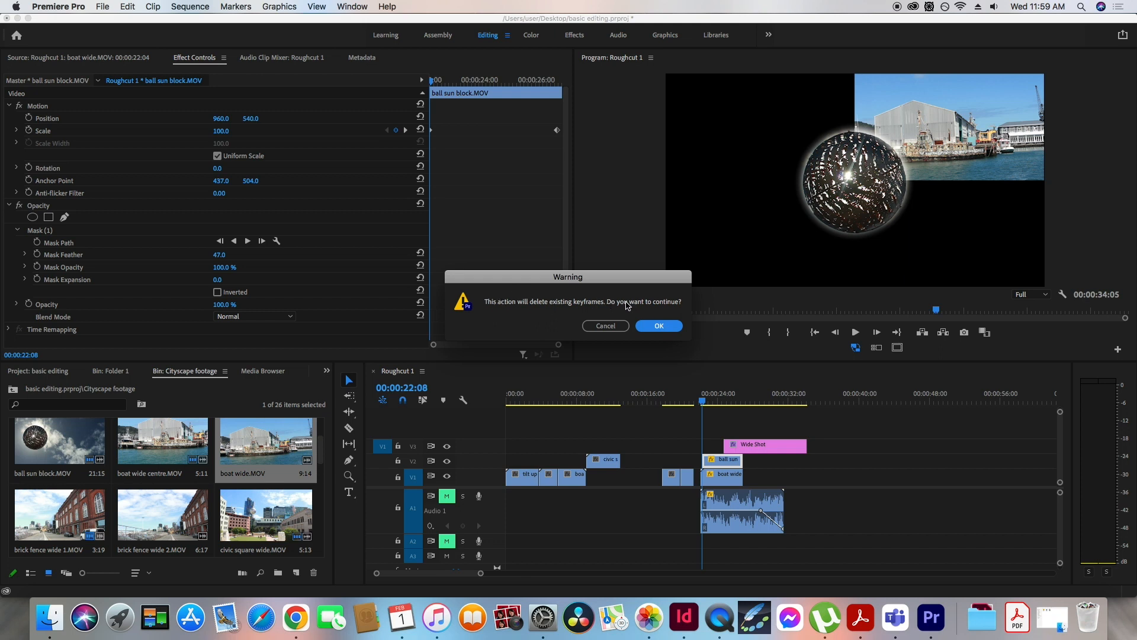
click(659, 326)
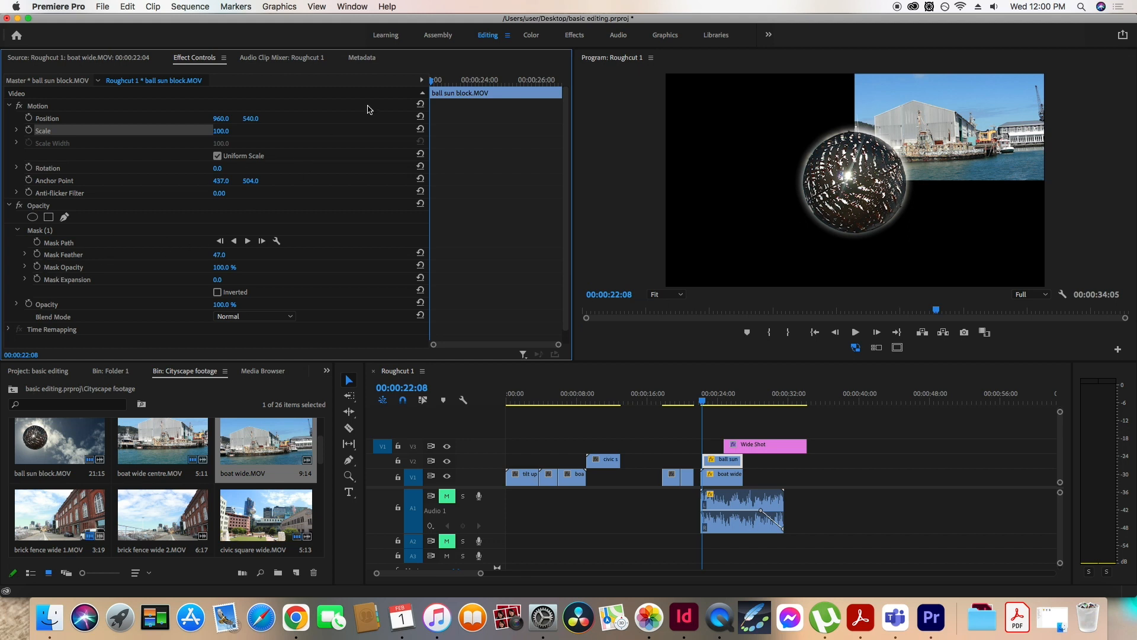
- Animate the Mask Feather of ball sun block.MOV from 47 at the clip's start to 1215 at its end
click(37, 254)
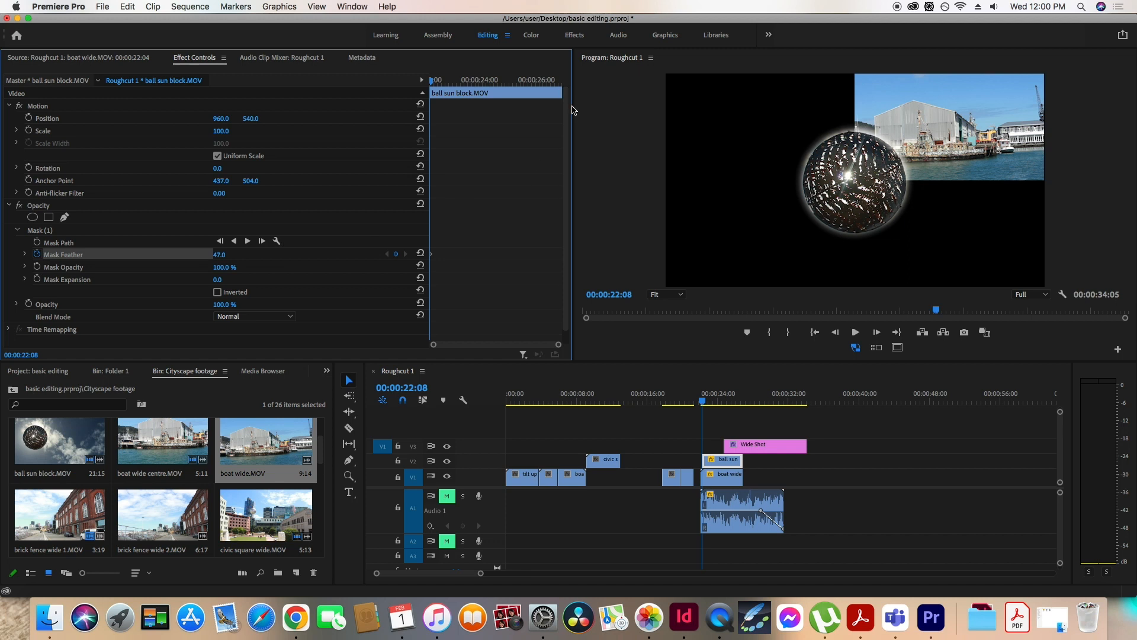
drag(429, 83, 561, 93)
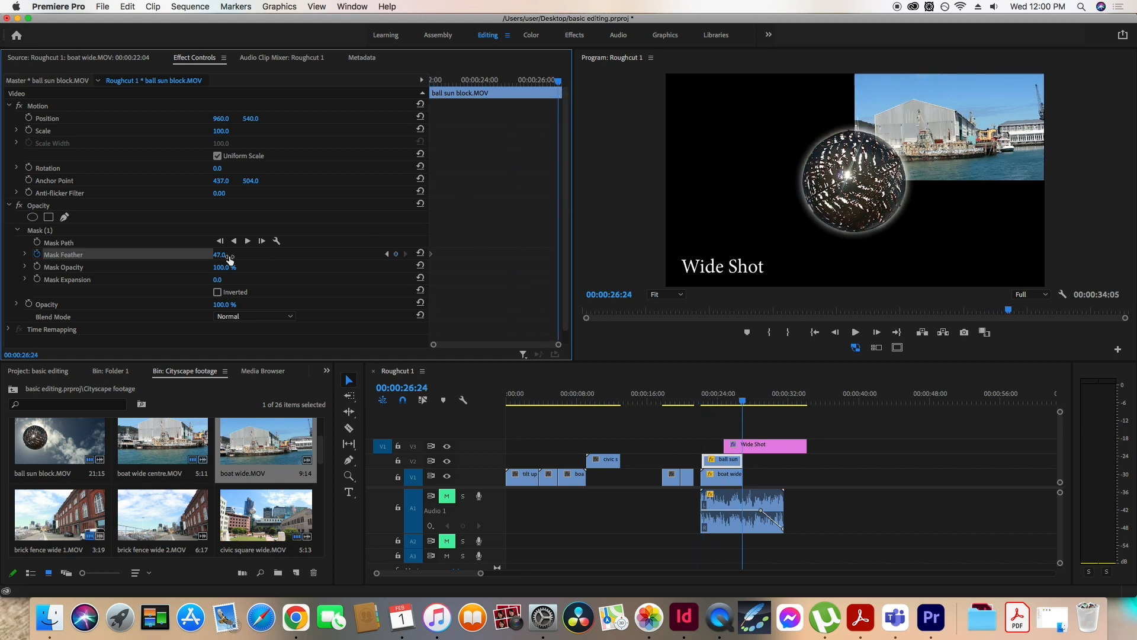
drag(220, 255, 907, 255)
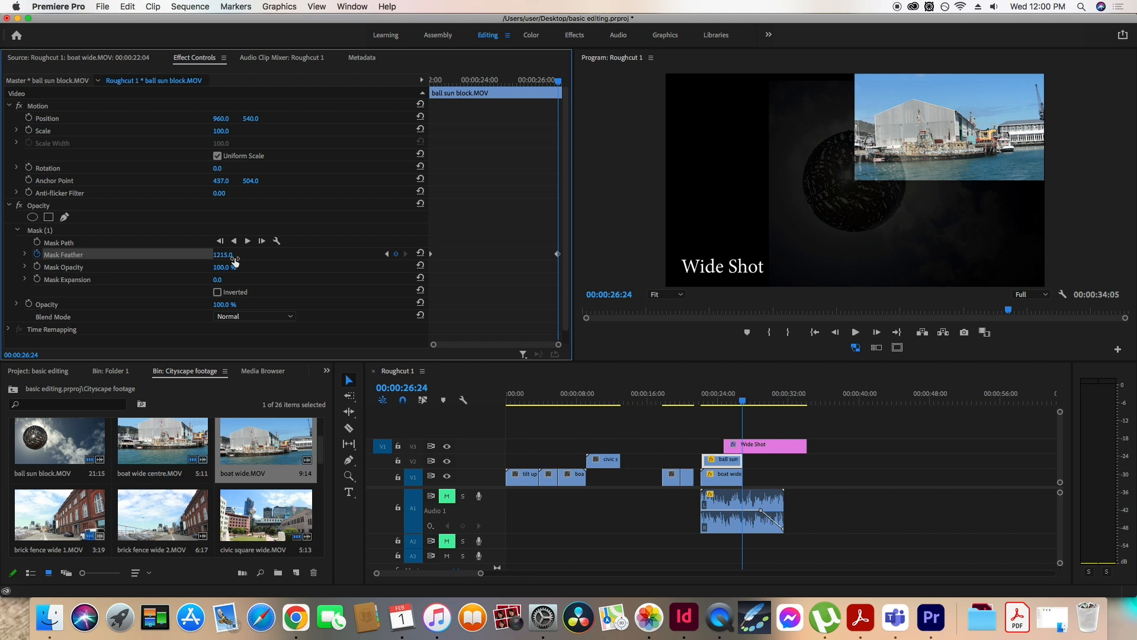
- Play the ball section repeatedly from near the clip's start to check the animated mask feather
click(707, 404)
key(space)
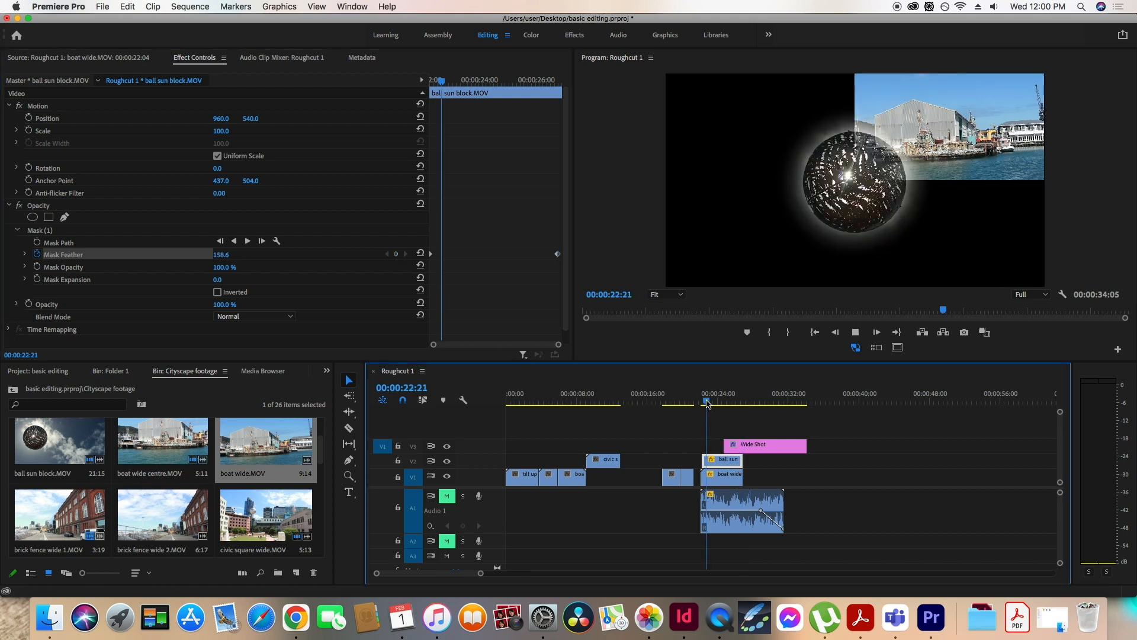
click(703, 399)
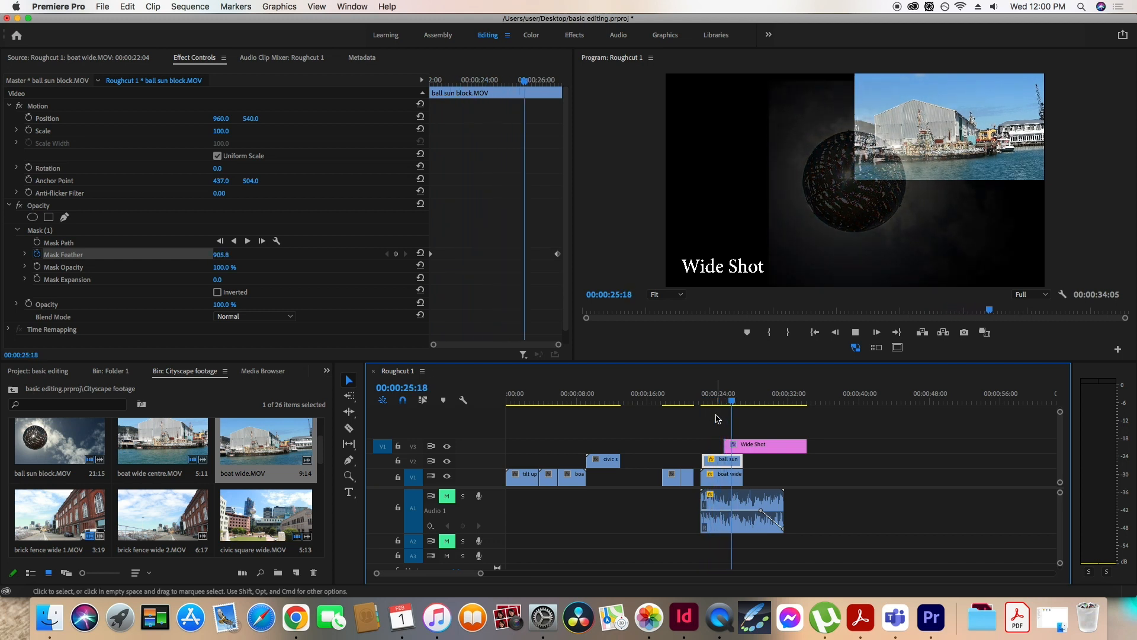
key(space)
click(712, 403)
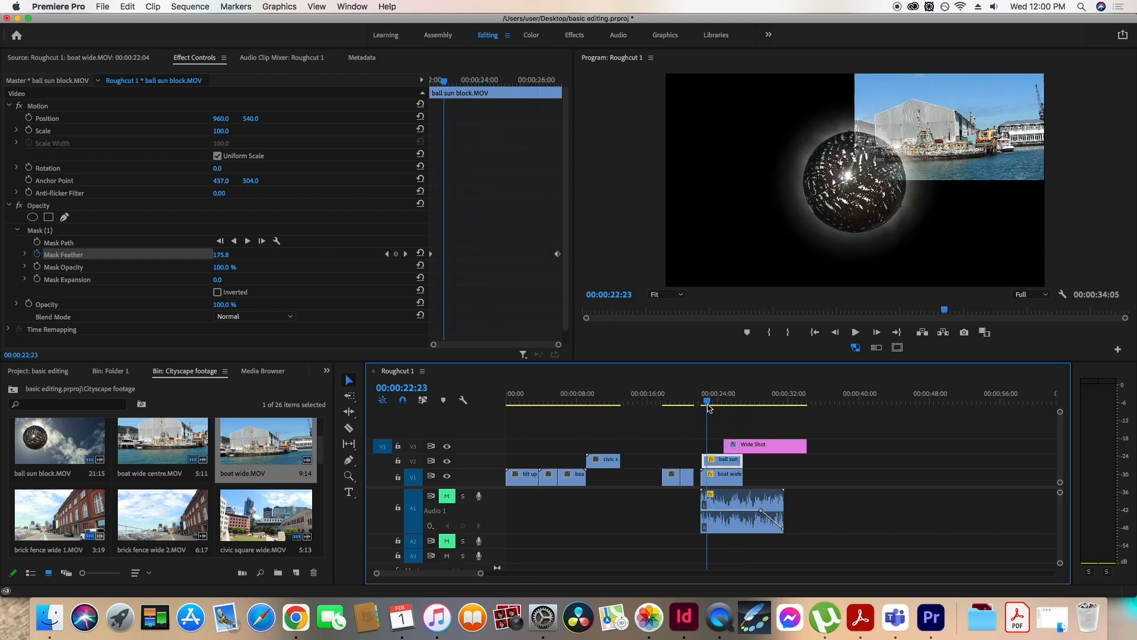
key(space)
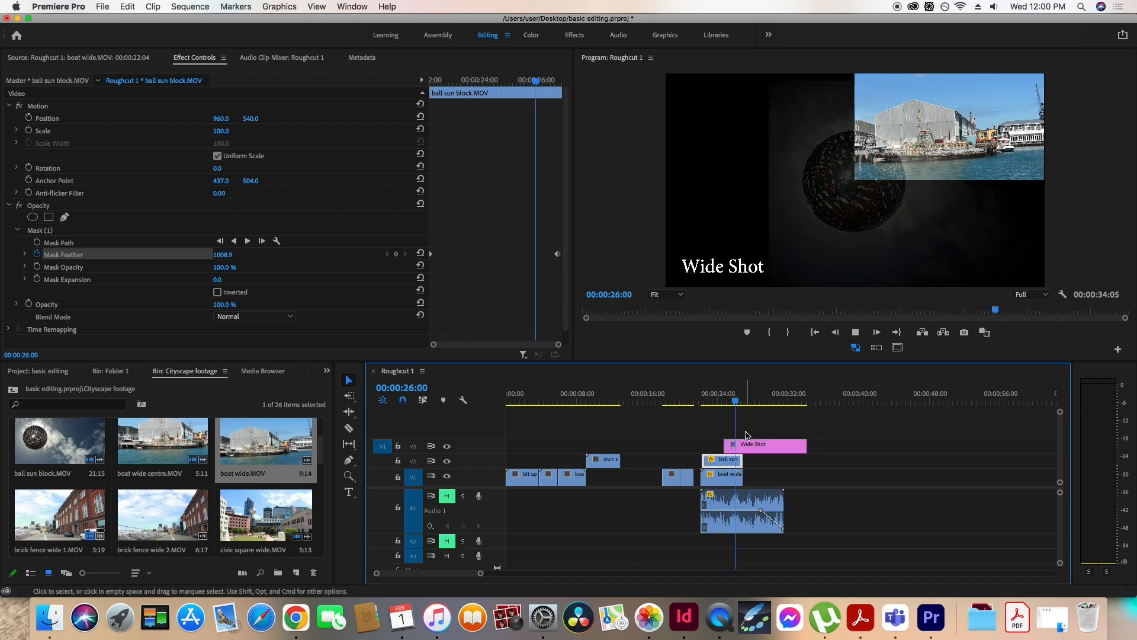
key(space)
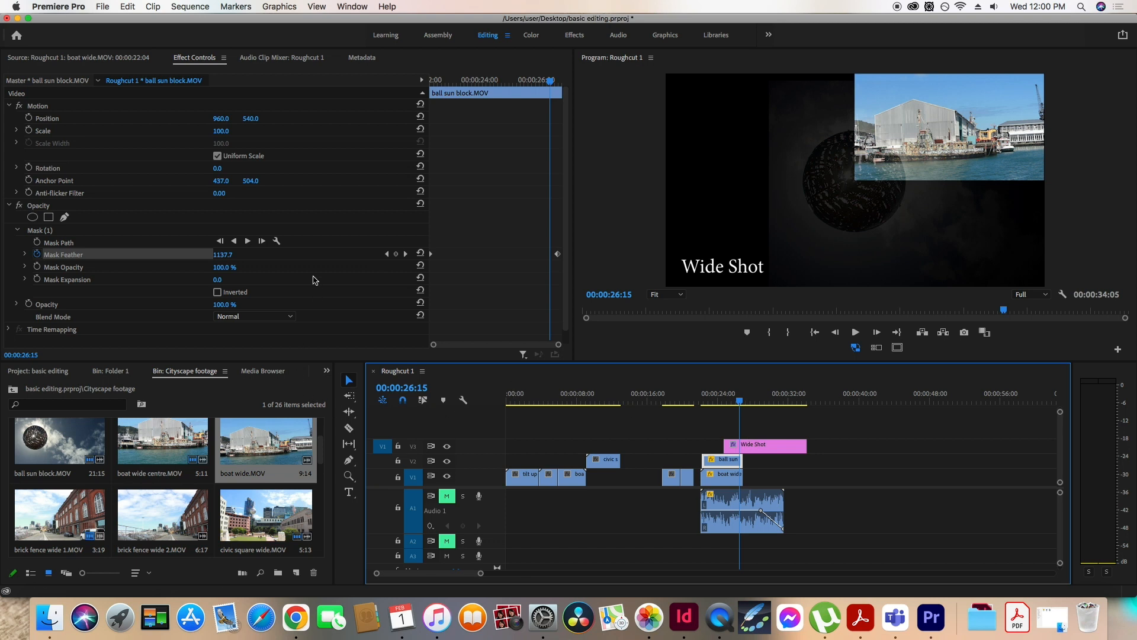
- Undo the Mask Feather keyframe at the clip's end and turn off Mask Feather animation at the start
key(super+z)
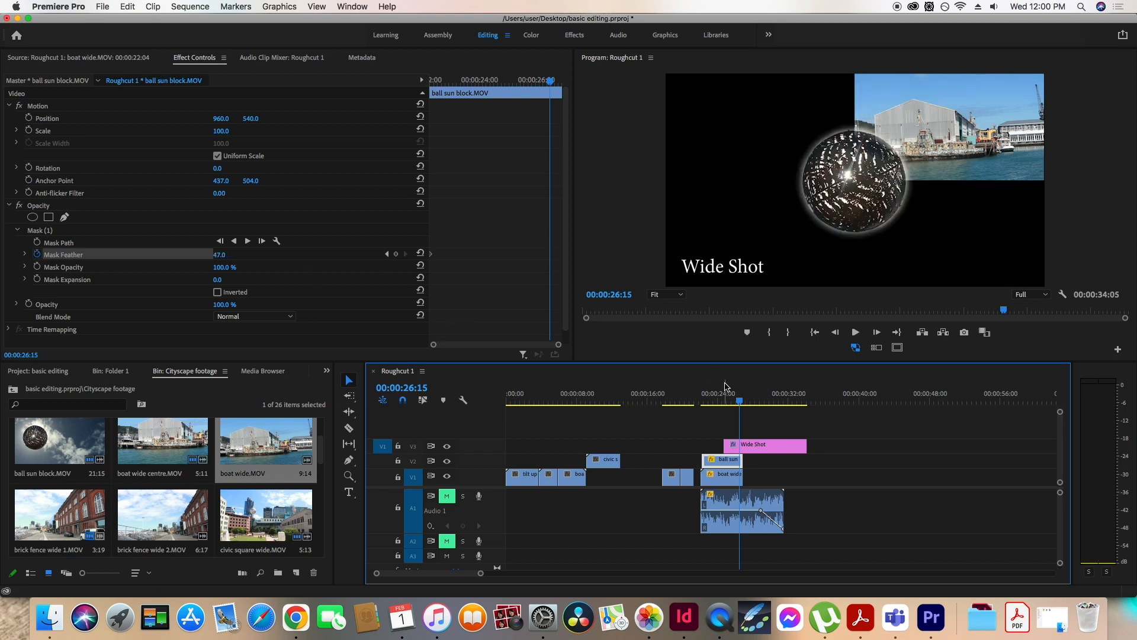
drag(725, 408, 704, 411)
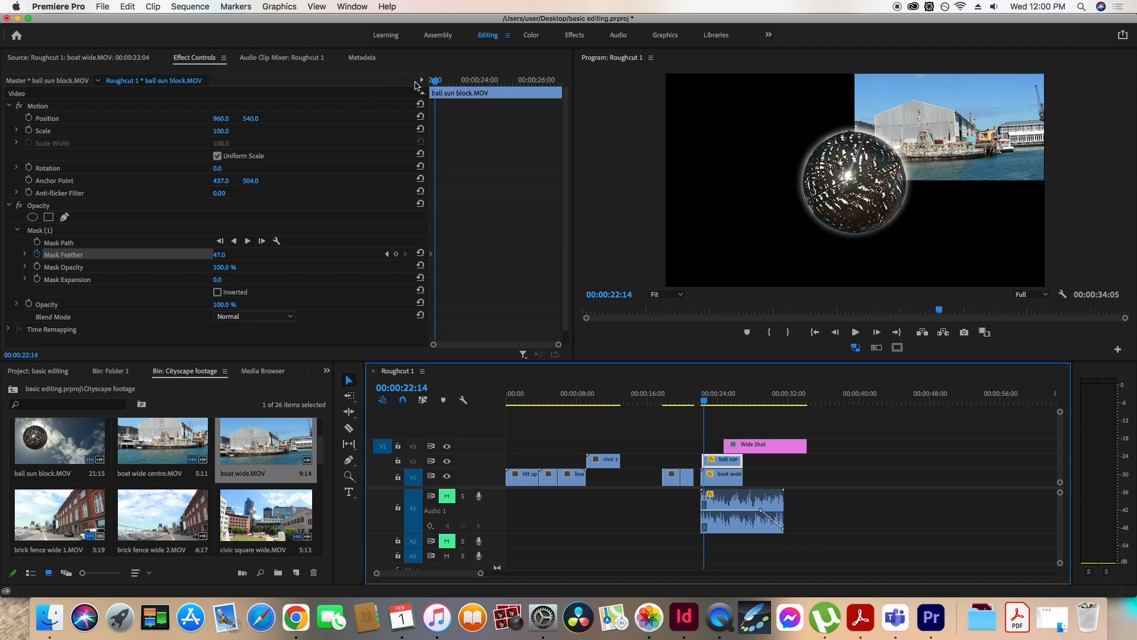
drag(435, 82, 431, 83)
- Try rotating ball sun block.MOV to 257° around its anchor point and undo the rotation
drag(218, 168, 278, 196)
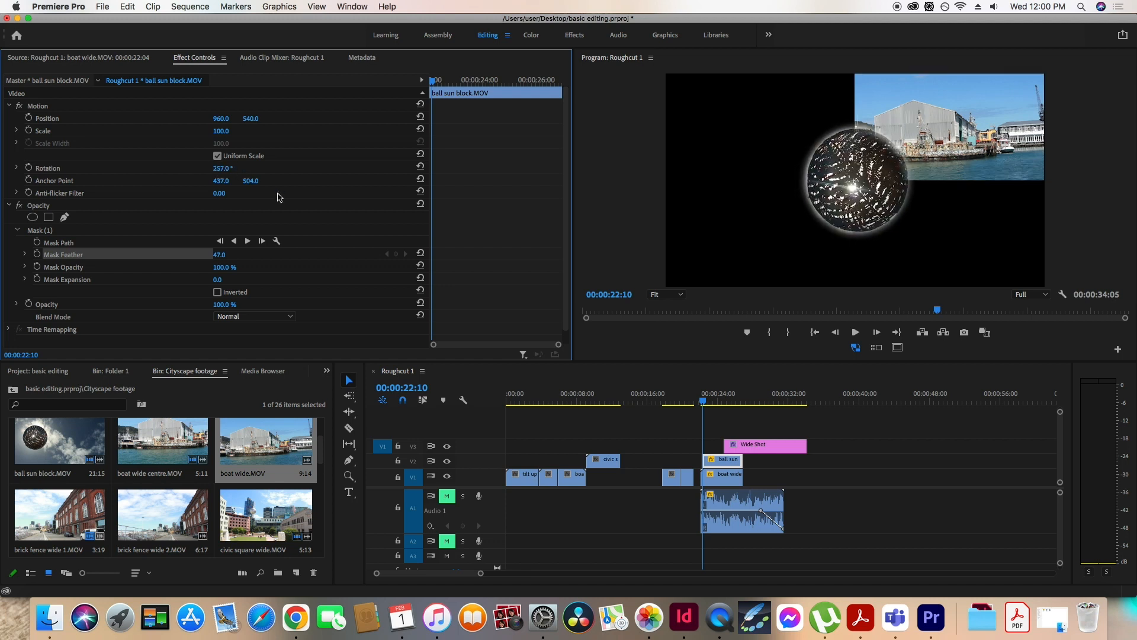
key(super+z)
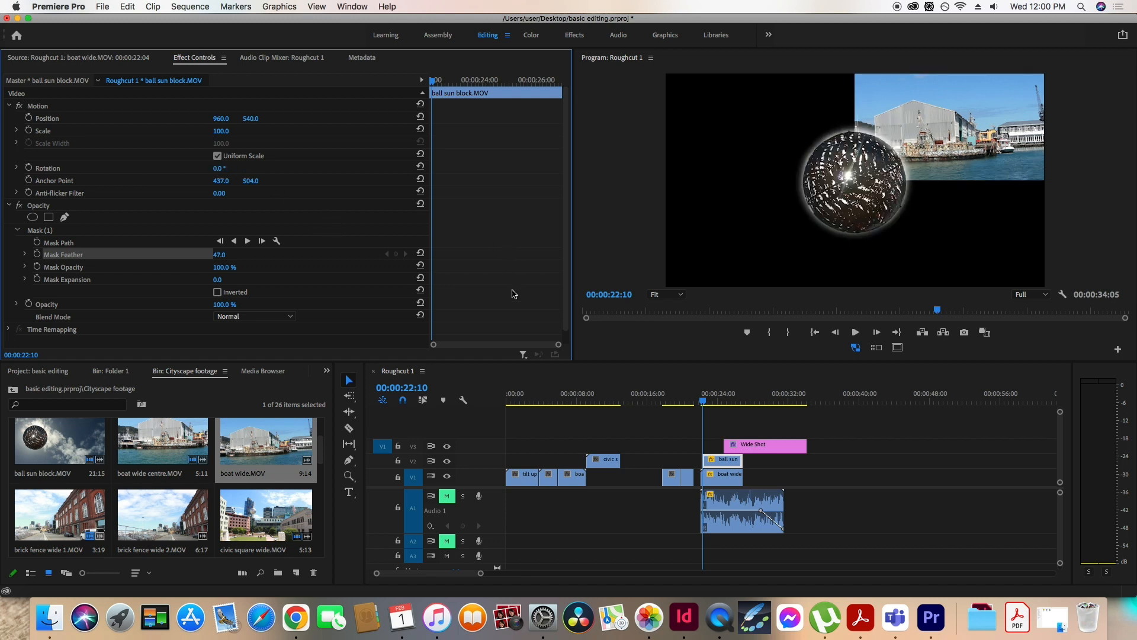
- Collapse the Opacity settings of ball sun block.MOV and move the playhead to 00:00:23:01
click(705, 402)
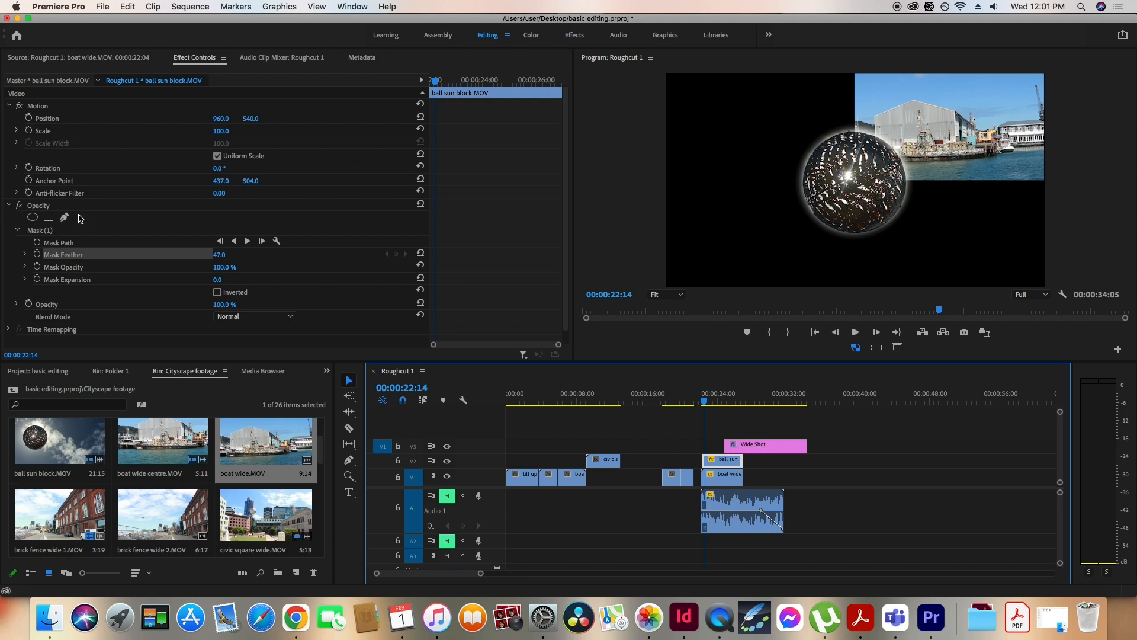
click(10, 205)
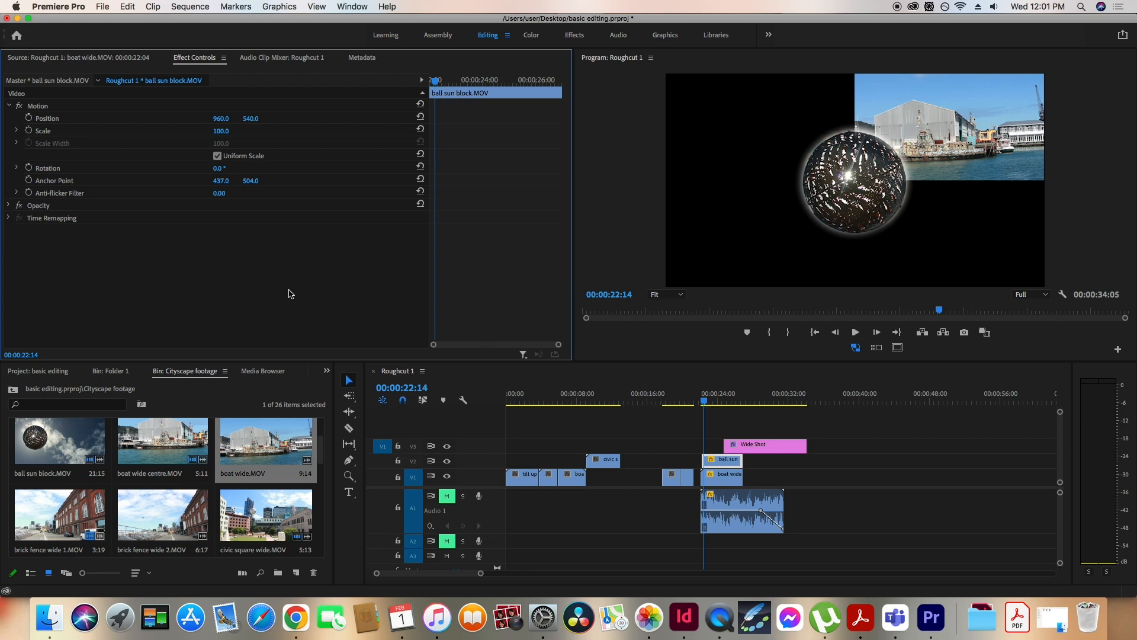
click(710, 401)
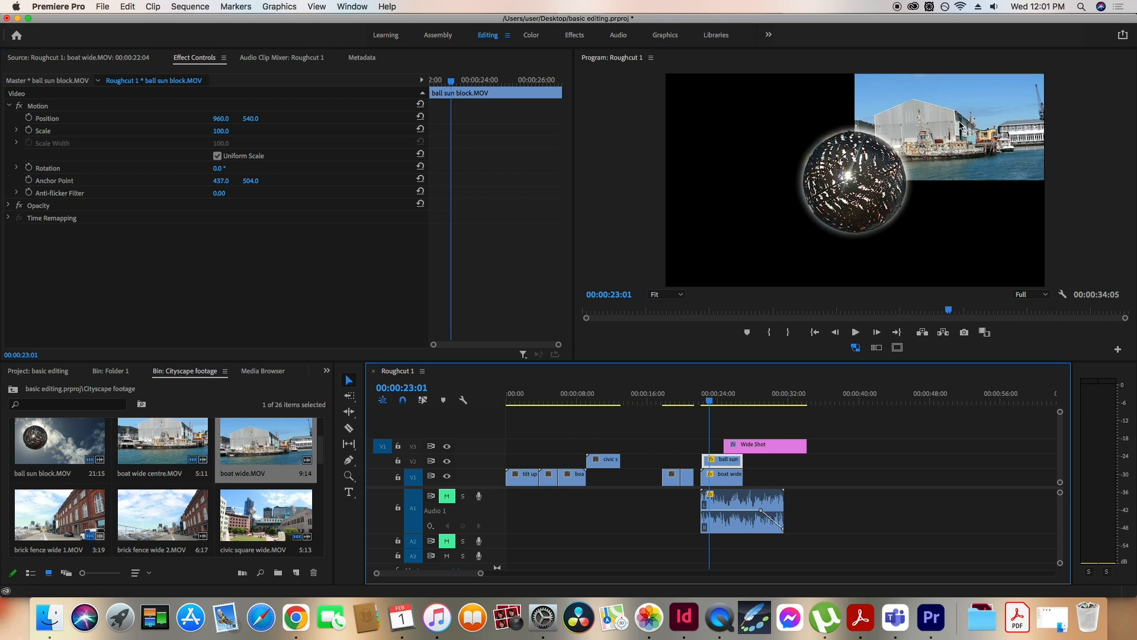
- Play the opening clips of Roughcut 1 from the tilt up shot into the boat wide centre shot
click(527, 398)
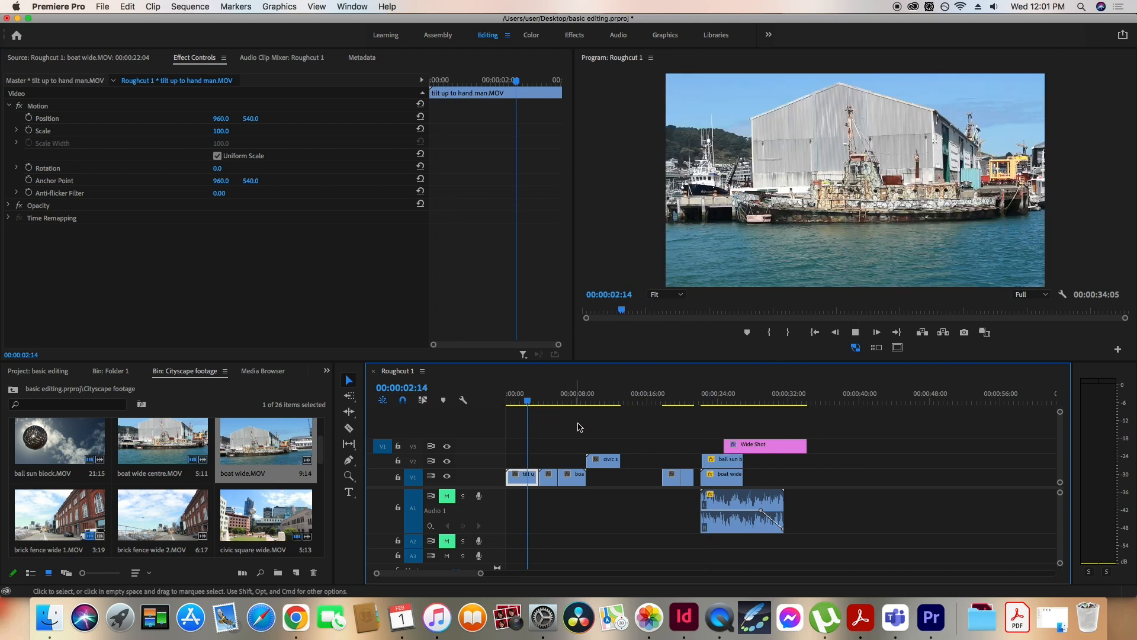
key(space)
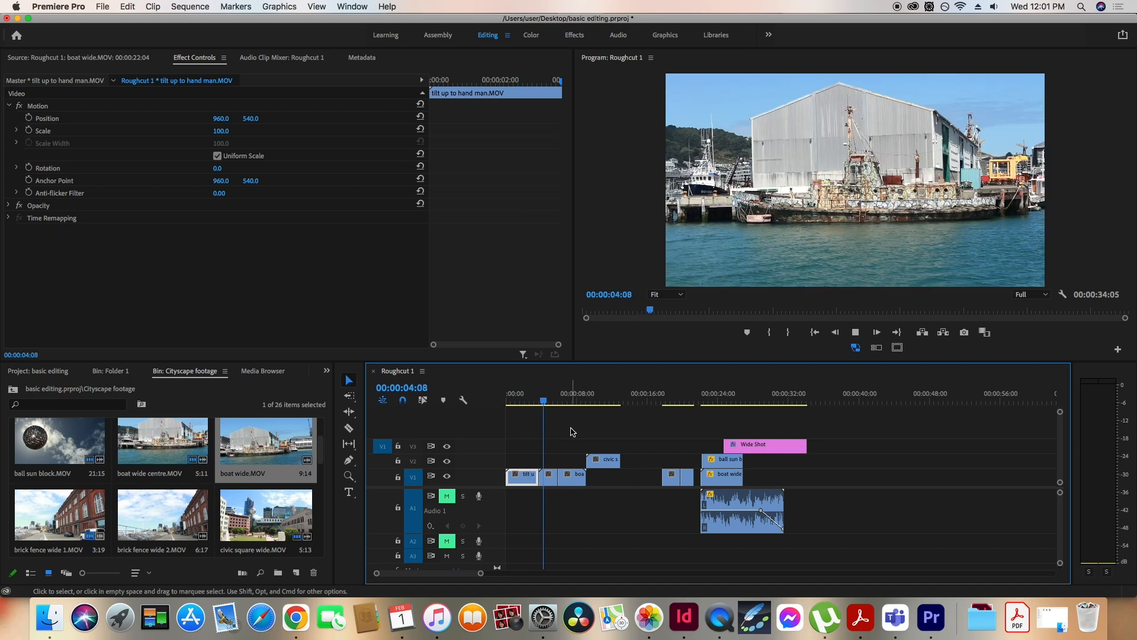
key(space)
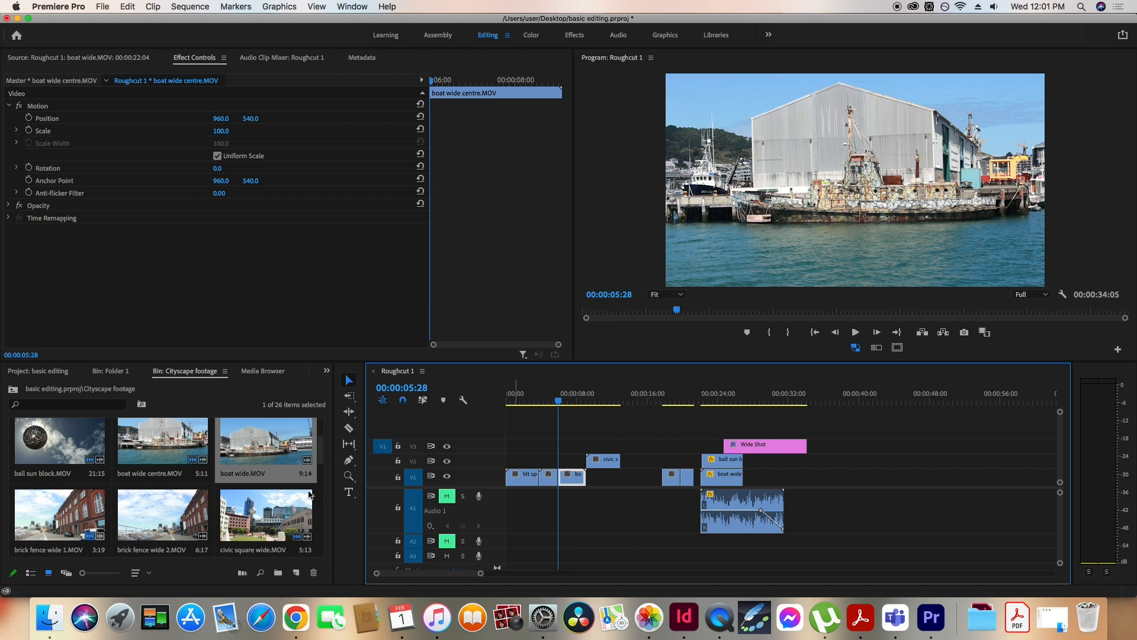
- Switch to Finder and open the Cityscape_Music_Choices folder inside Editing Footage, Cityscape footage
click(47, 620)
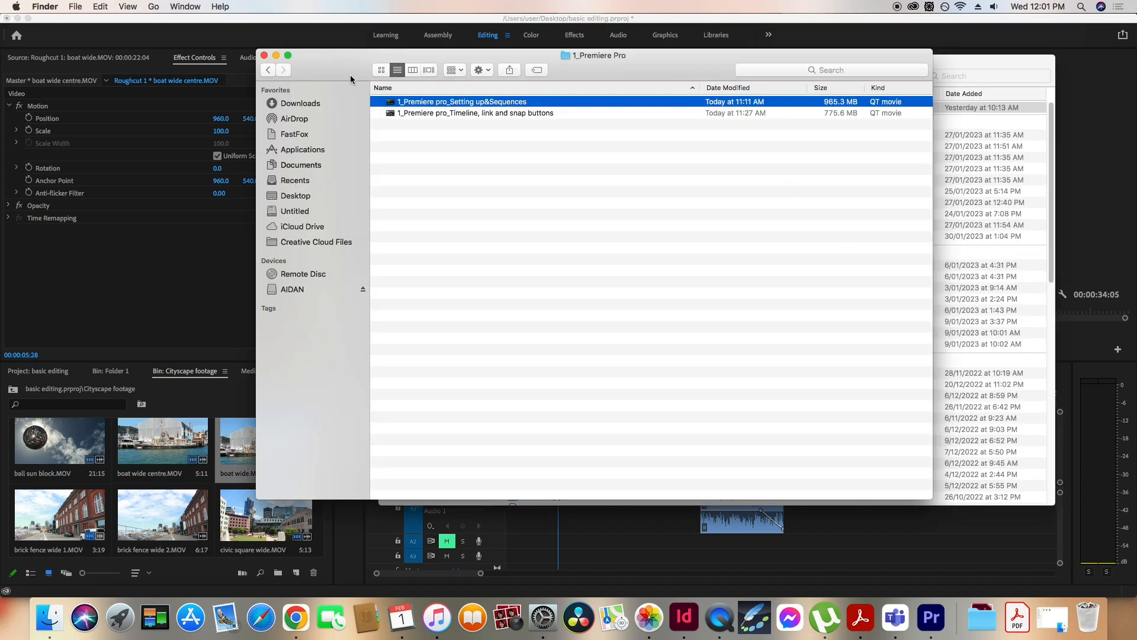
drag(681, 62, 533, 153)
drag(531, 153, 678, 63)
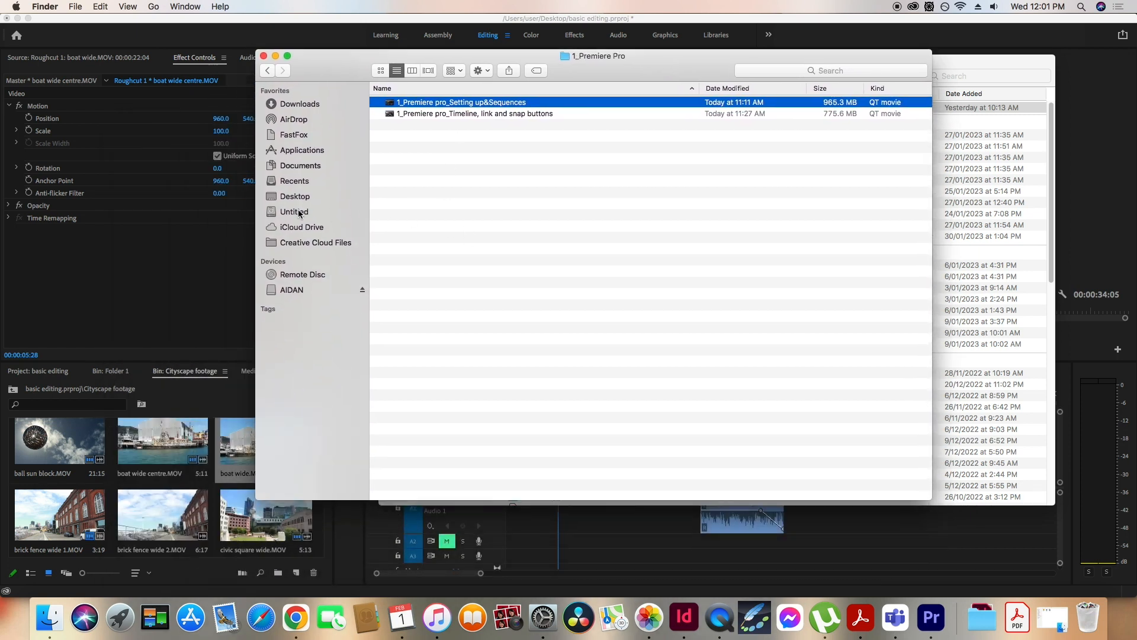
click(265, 70)
click(265, 71)
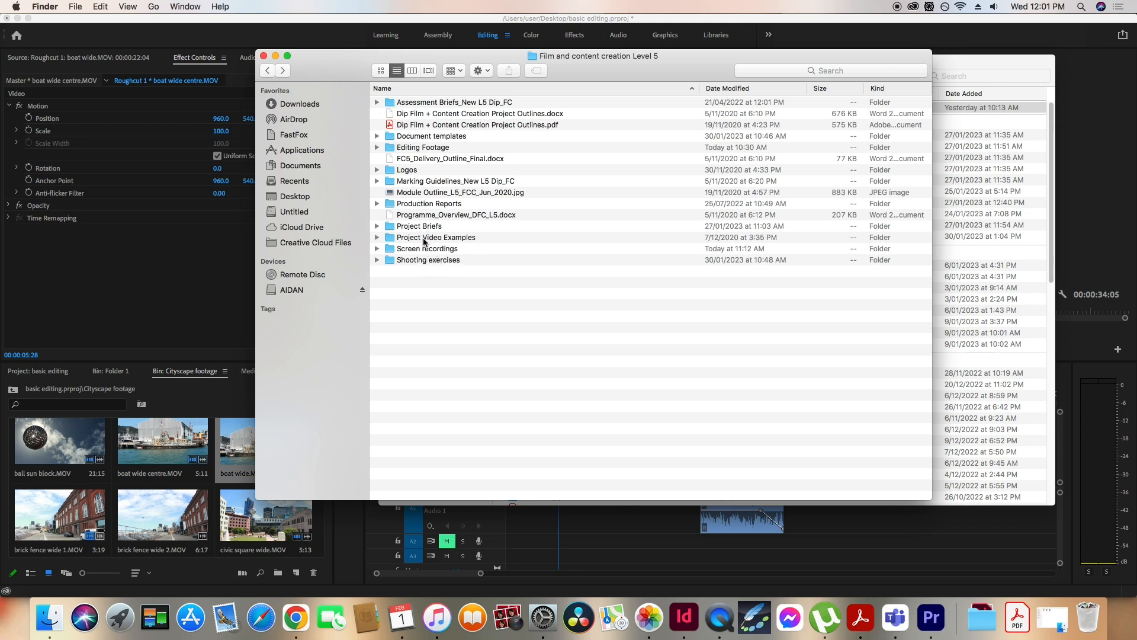
double_click(423, 148)
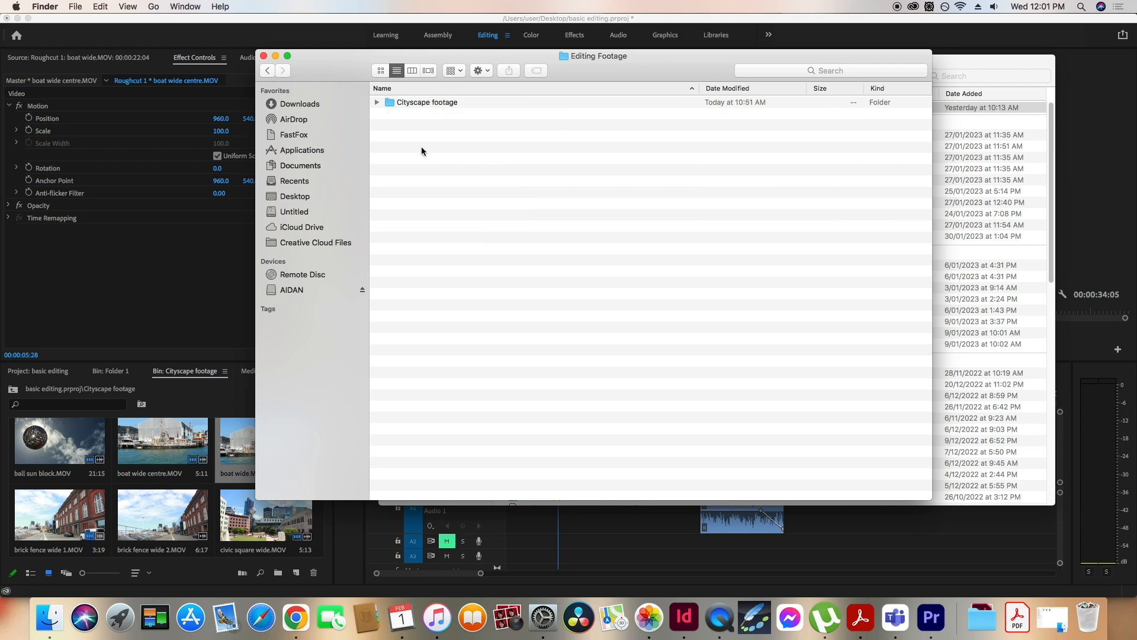
double_click(427, 103)
double_click(419, 116)
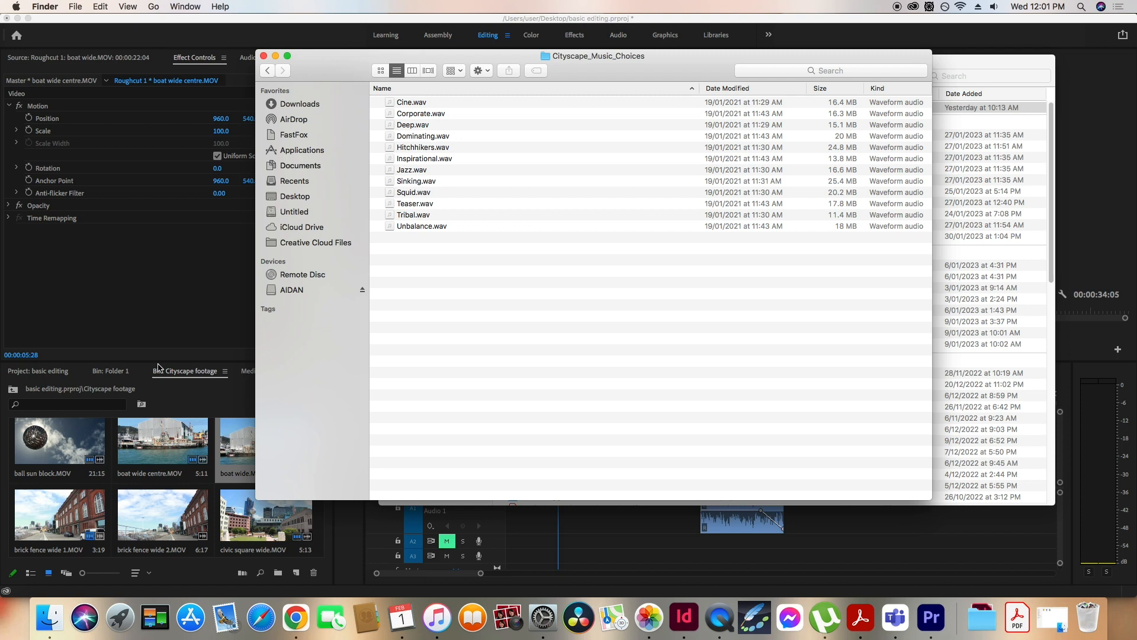
- Switch back to Premiere Pro and move the playhead to 00:00:02:25 in the sequence
click(169, 315)
click(549, 403)
mouse_move(548, 405)
mouse_down()
mouse_move(514, 404)
mouse_move(596, 403)
mouse_move(534, 407)
mouse_up()
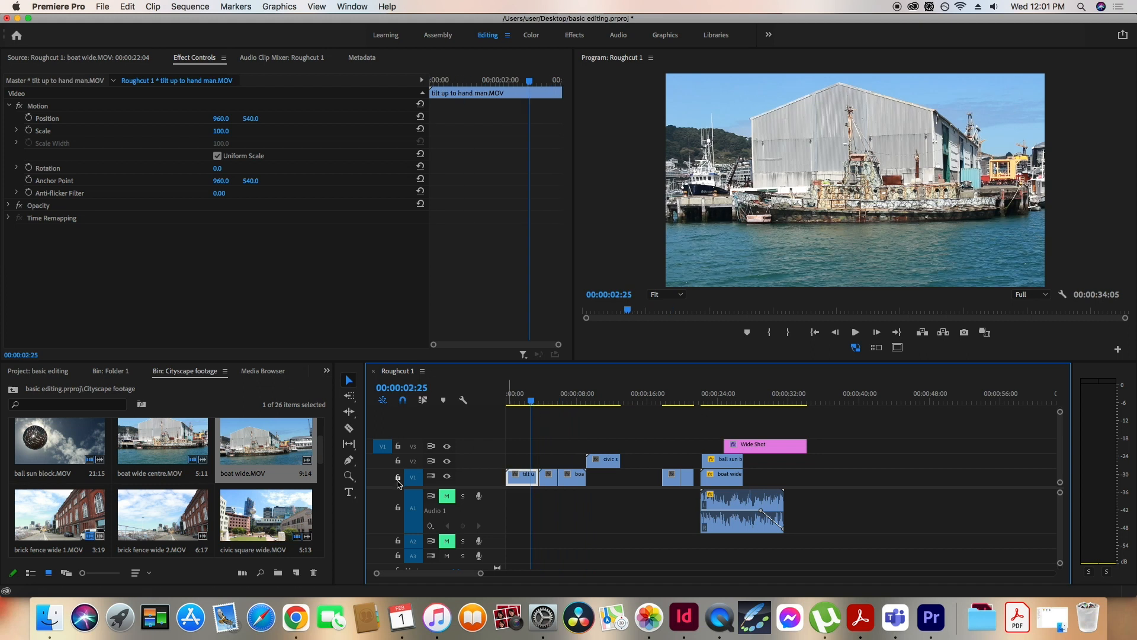
- Bring Dominating.wav from the Finder music folder onto audio track A2 at the start of the sequence
click(57, 620)
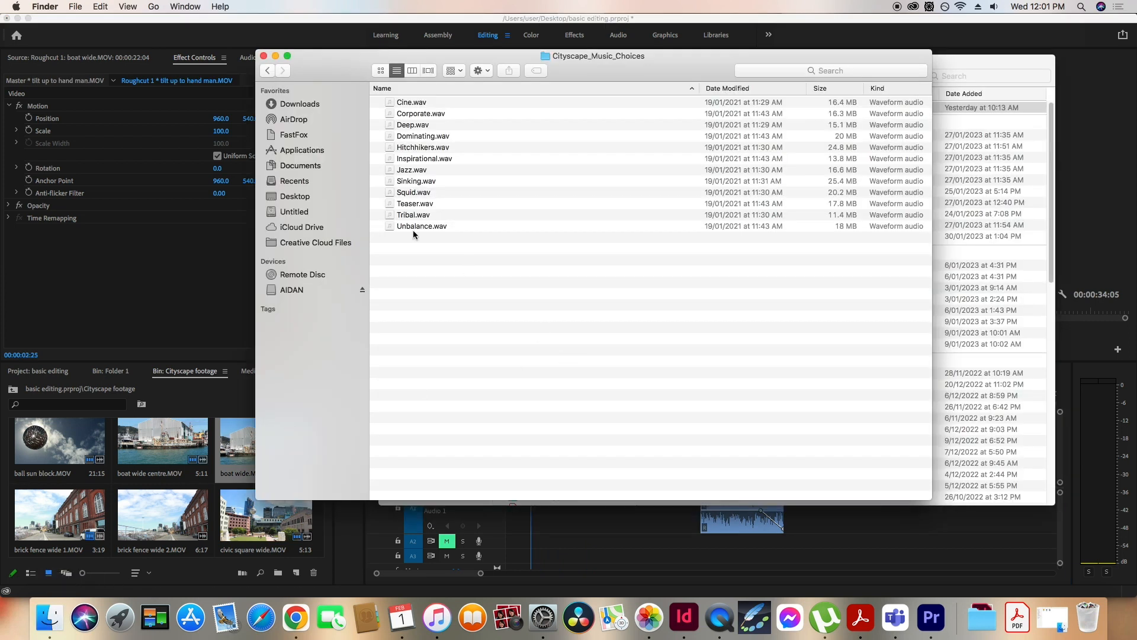
drag(646, 68, 744, 37)
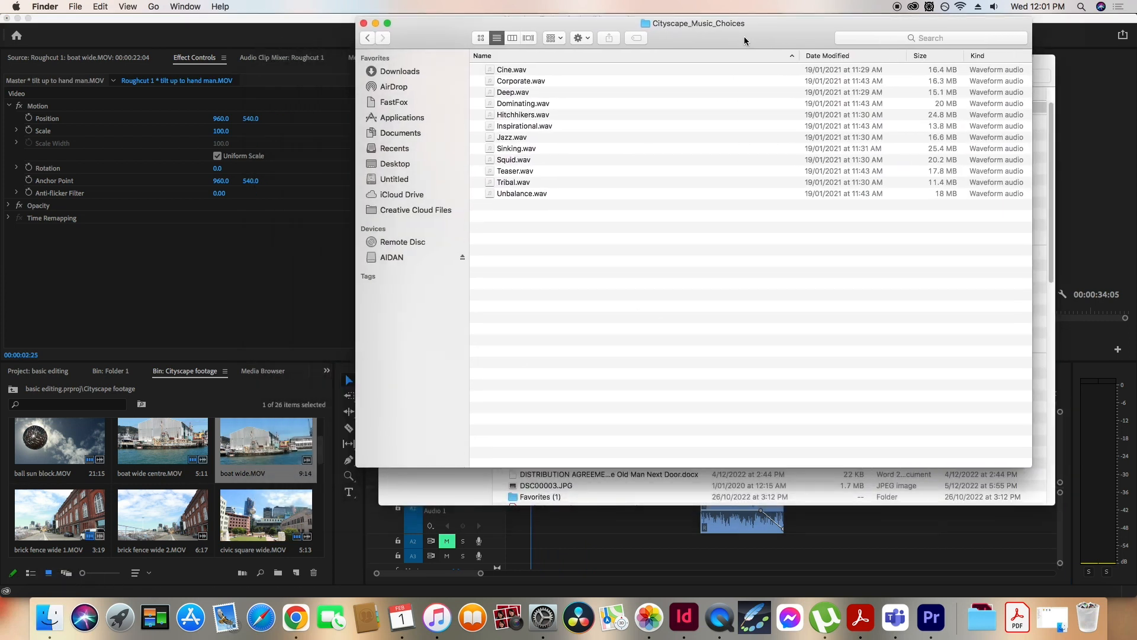
click(517, 72)
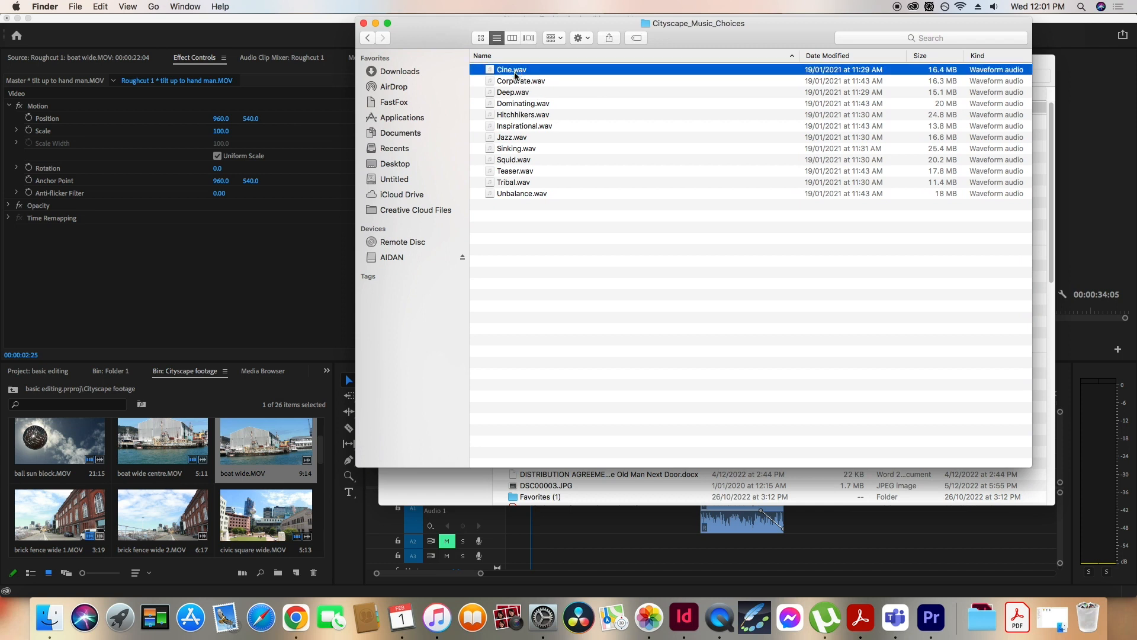
click(517, 105)
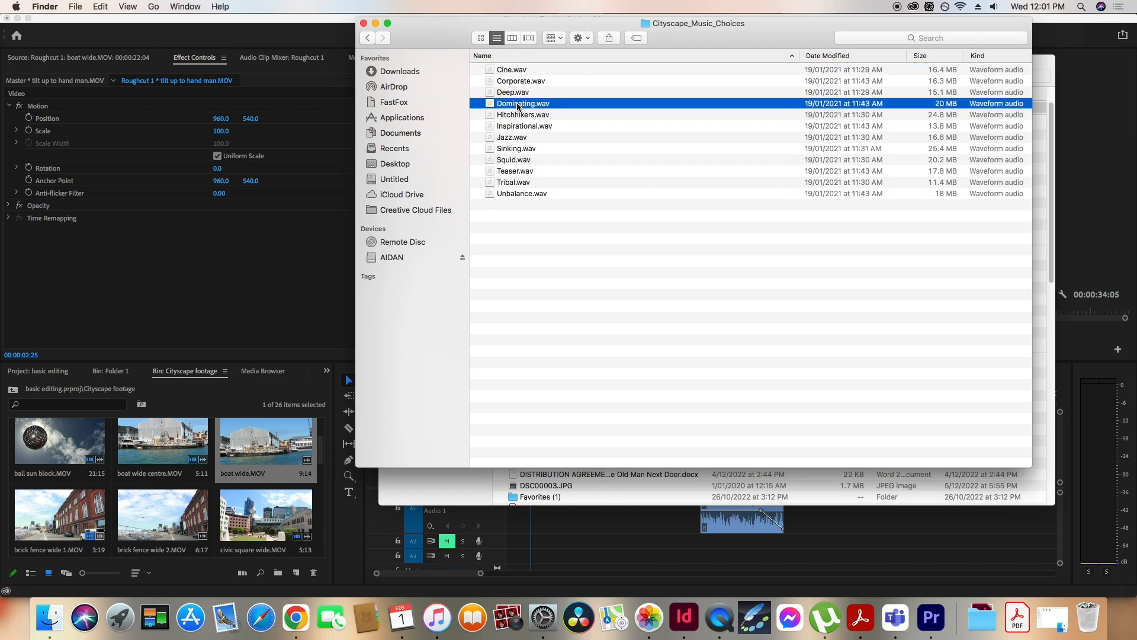
drag(517, 106, 616, 551)
drag(691, 542, 573, 548)
- Open the Cityscape_Music_Choices bin inside the Cityscape footage bin of the project
drag(320, 450, 316, 422)
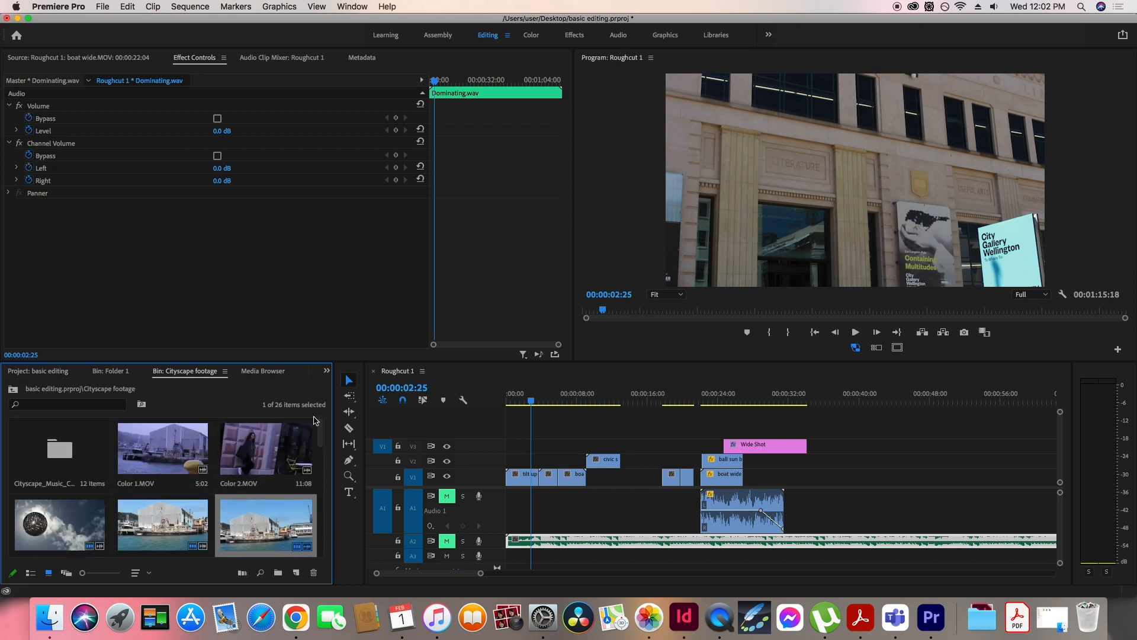
double_click(37, 459)
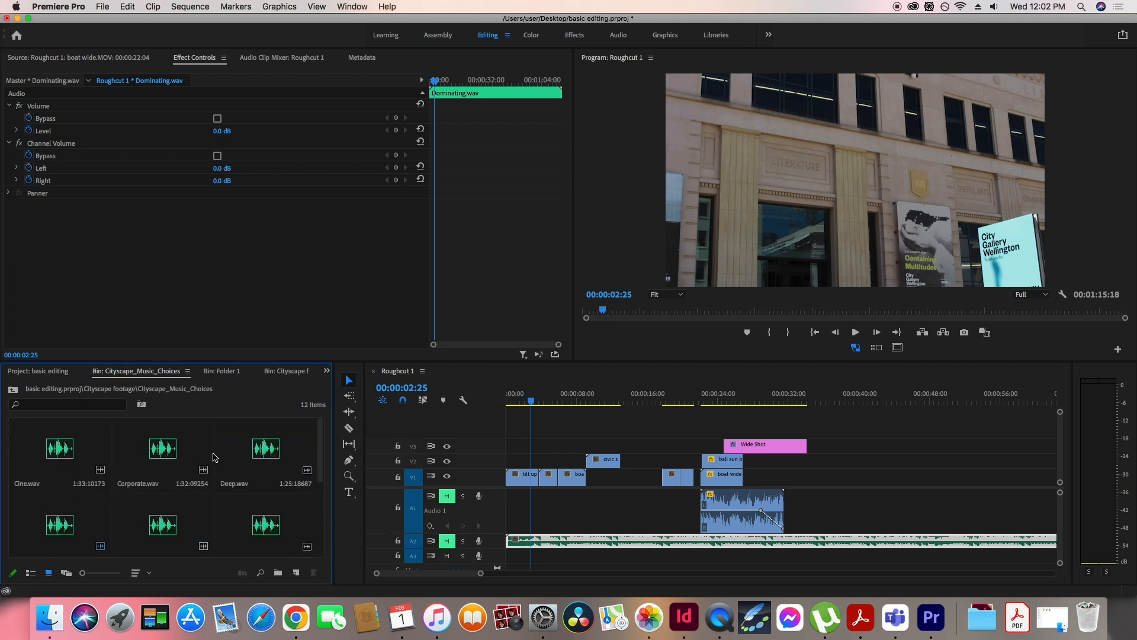
click(14, 391)
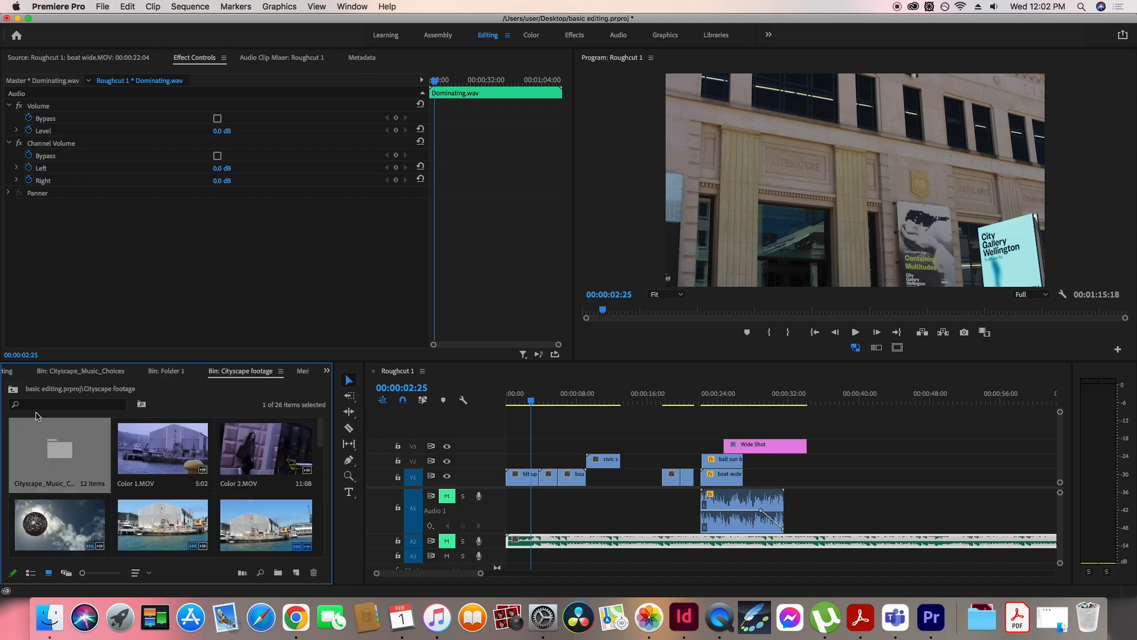
double_click(65, 458)
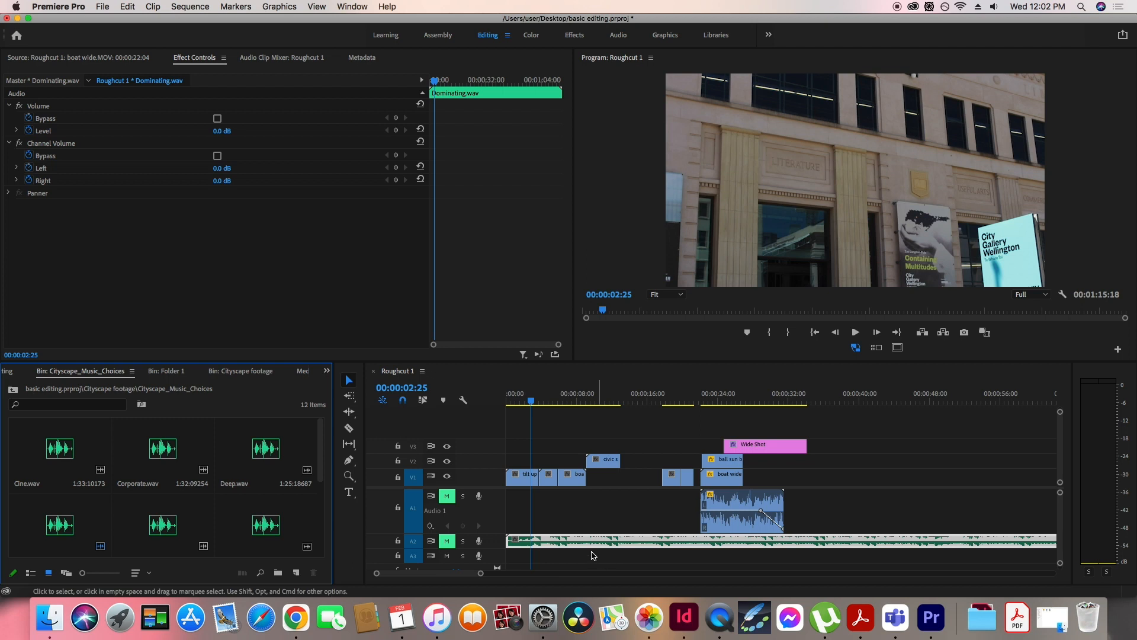
- Delete Dominating.wav from audio track A2 and place Deep.wav from the music bin there at the sequence's start
click(620, 543)
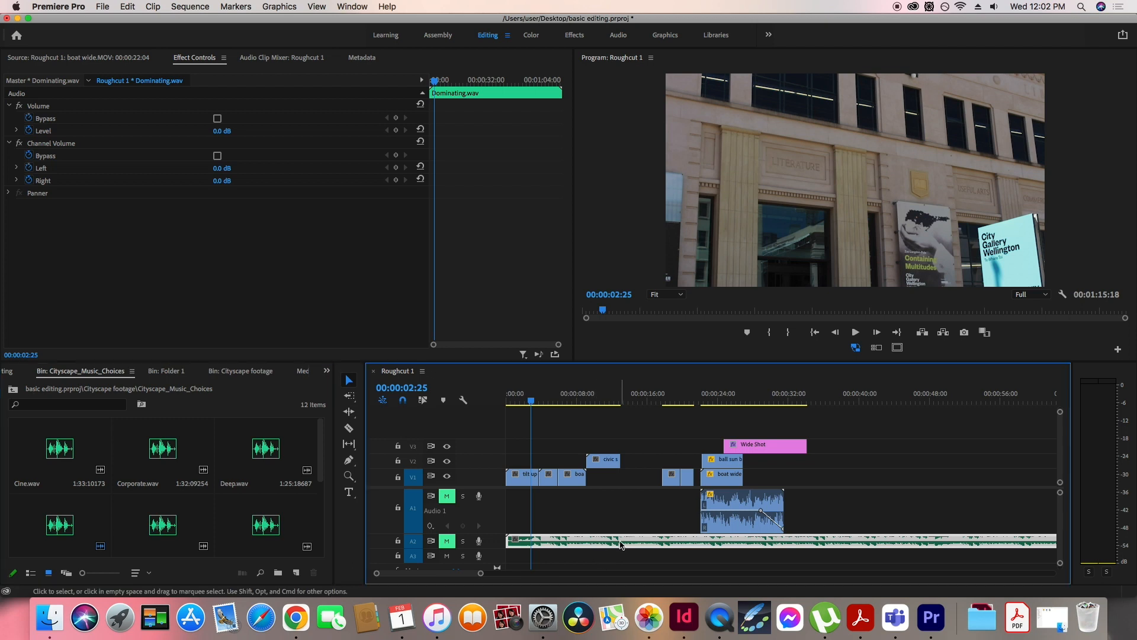
key(Delete)
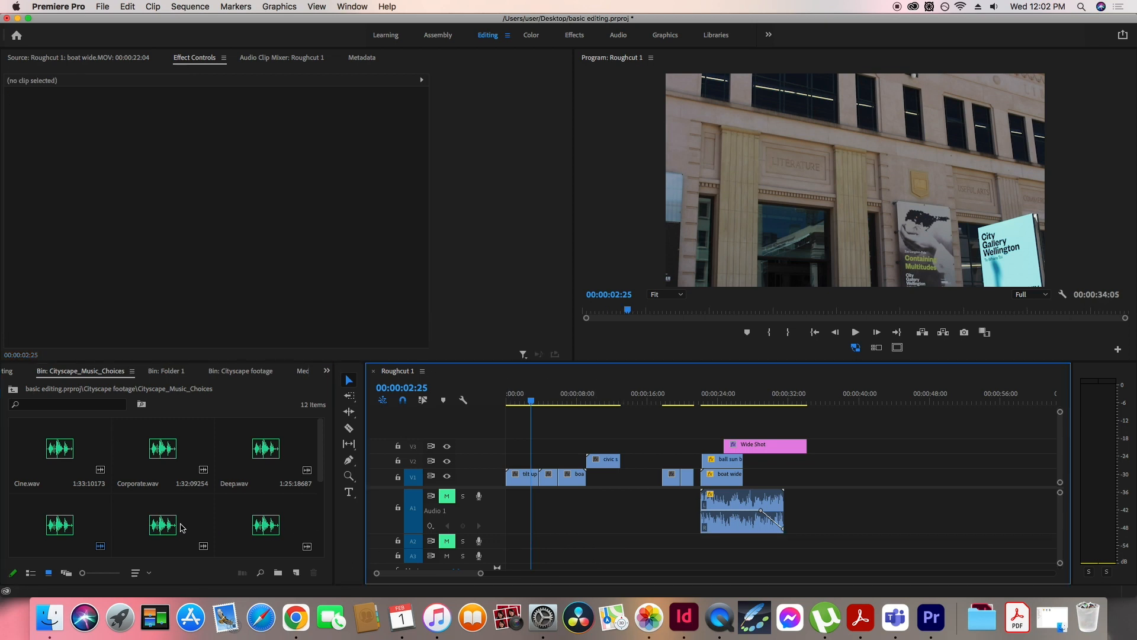
drag(240, 472, 510, 548)
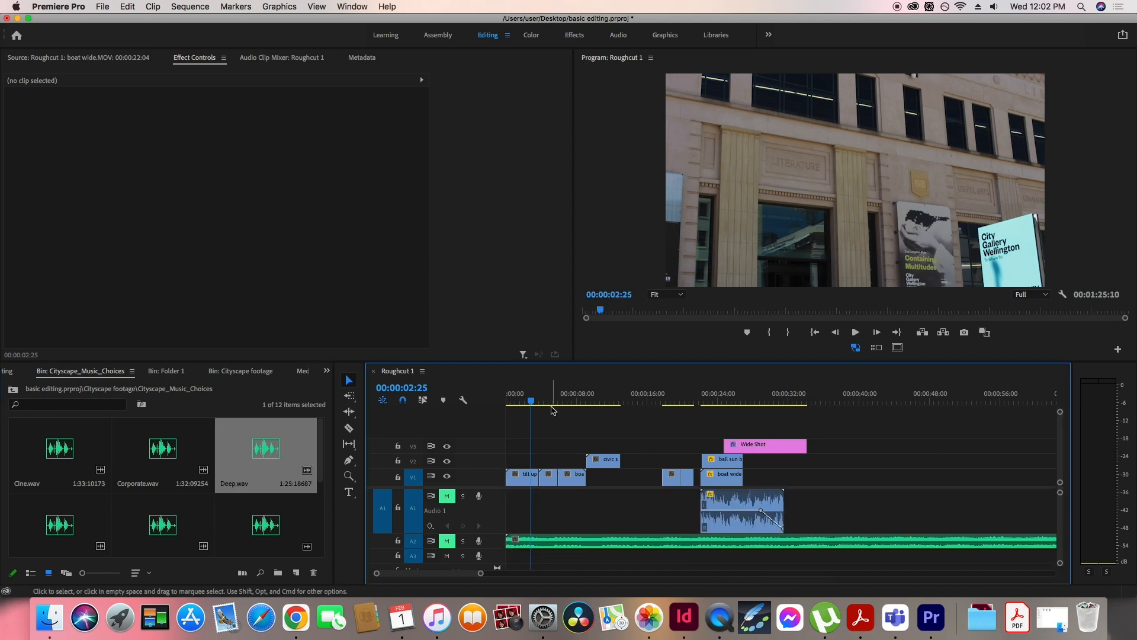
- Unmute audio track A2 and play the sequence with its music from 00:00:00:18
click(523, 398)
drag(523, 398, 510, 398)
click(448, 542)
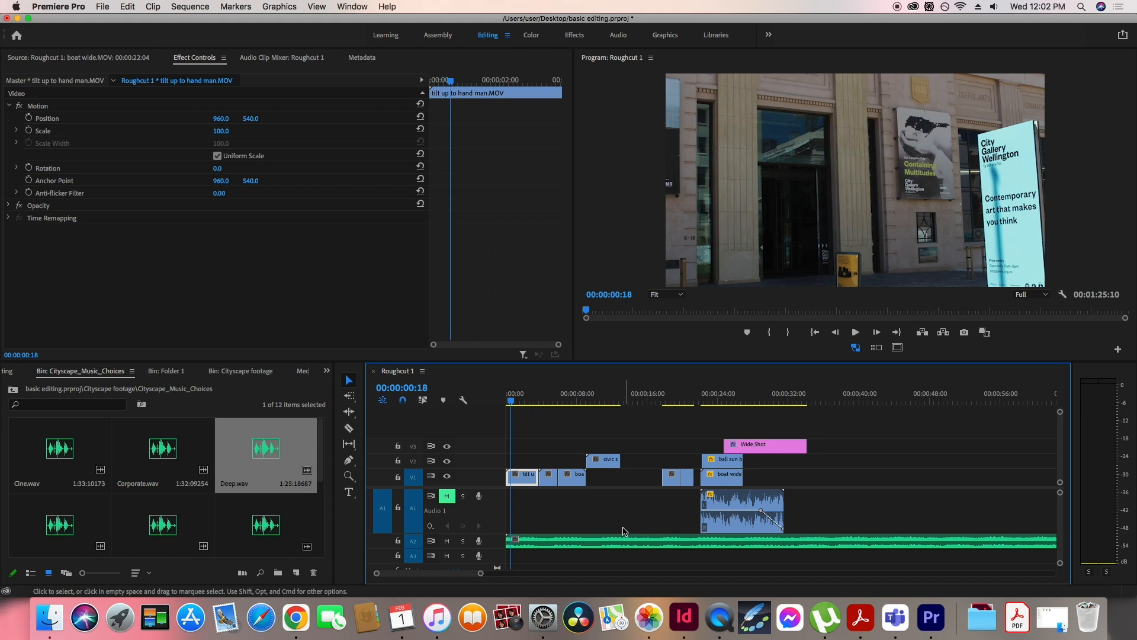
key(space)
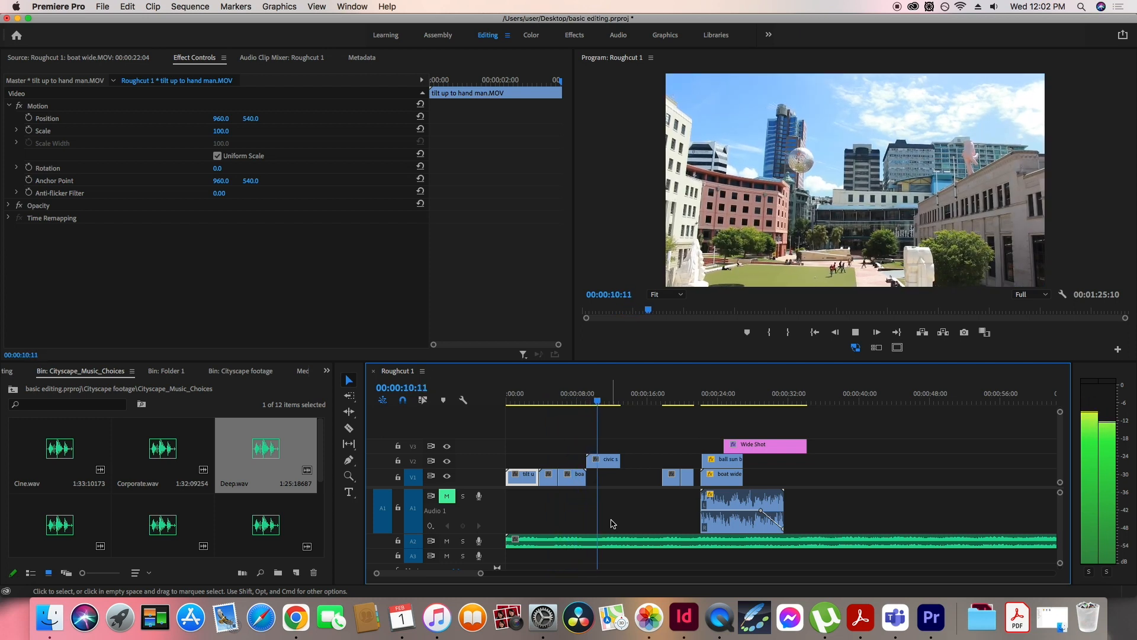
key(space)
- Move the civic square wide clip down to V1 and close the gaps after it with the following two clips and the ball sun clip
drag(603, 460, 603, 475)
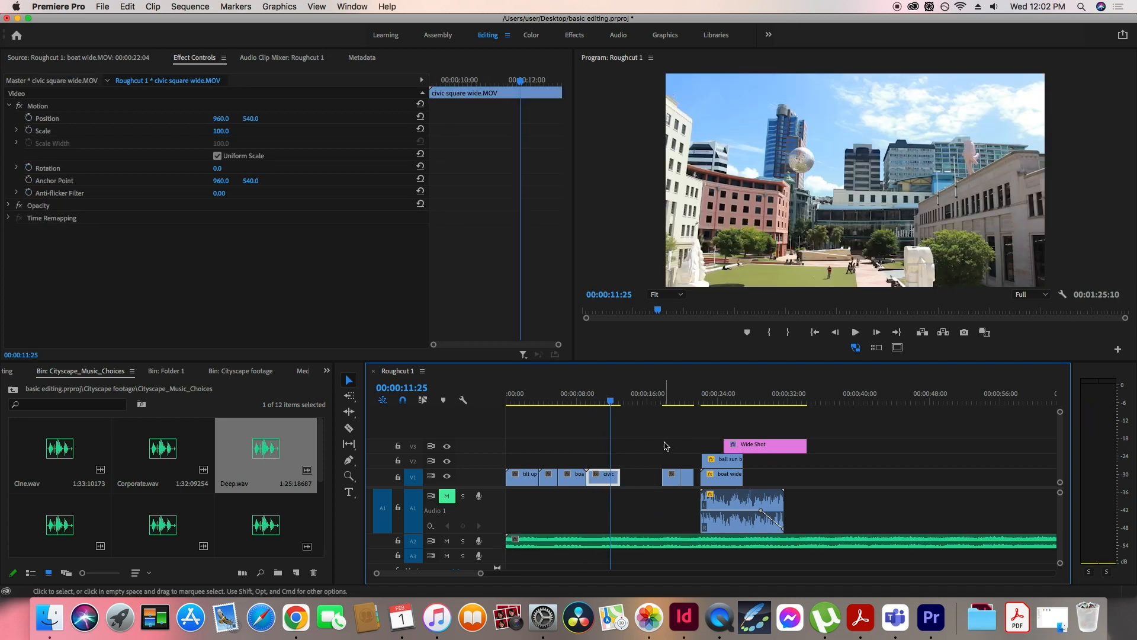
drag(681, 487, 633, 475)
drag(730, 459, 675, 480)
- Delete the boat wide audio clip from track A1 and play the tightened edit with the music
click(735, 508)
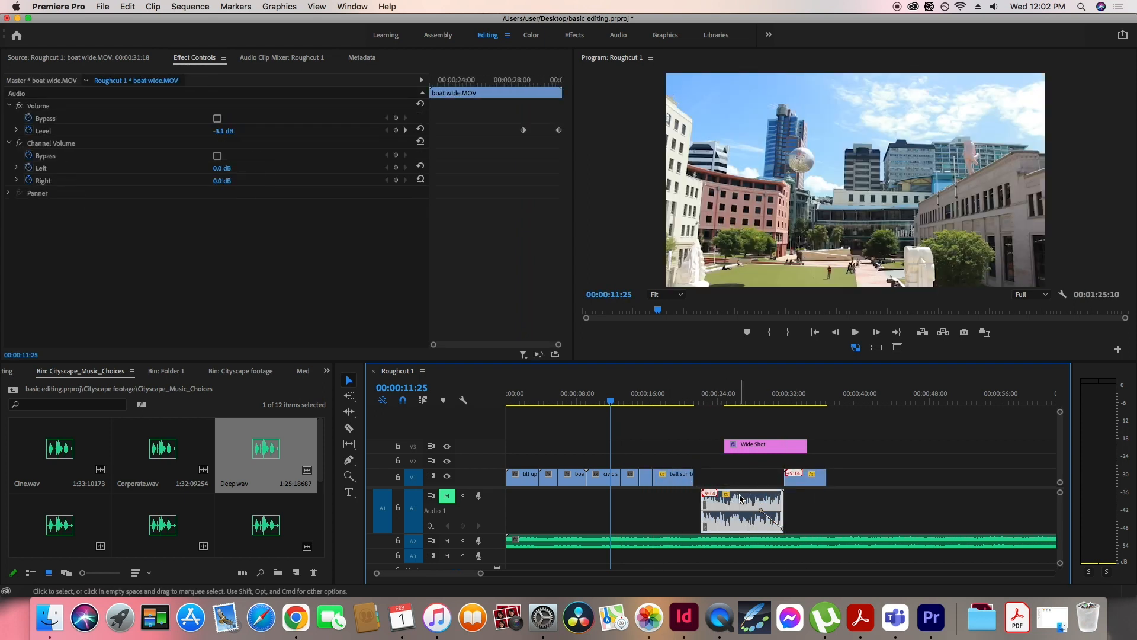
key(Delete)
key(space)
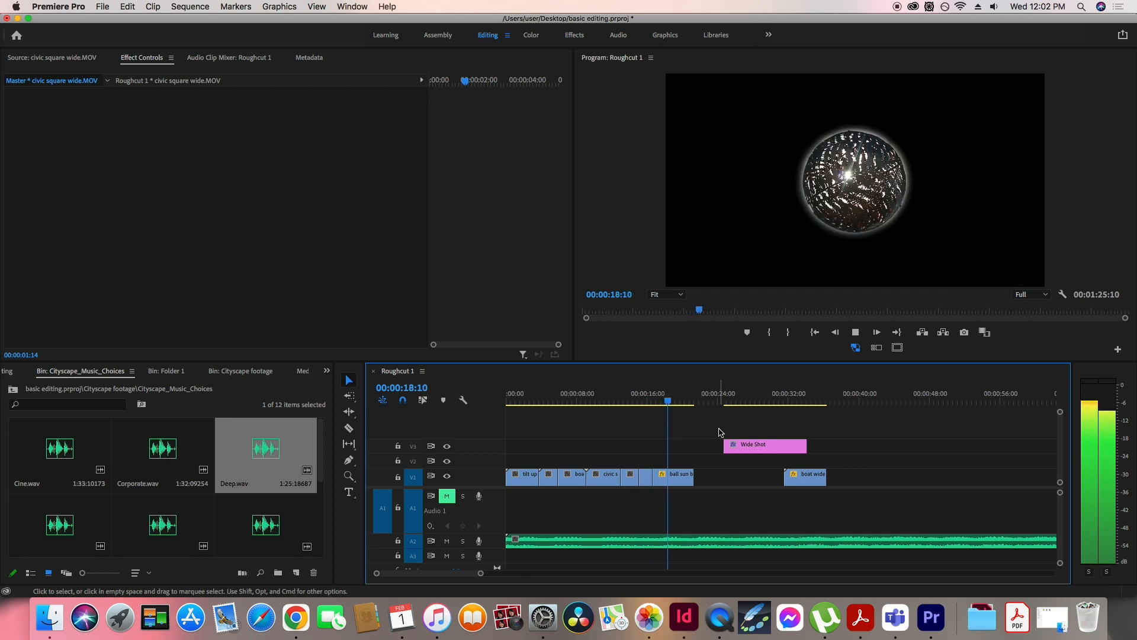
key(space)
- Move the Wide Shot title to V2 at the sequence's start and trim it to the length of the first clip
drag(768, 451, 552, 468)
drag(526, 394, 508, 394)
drag(586, 458, 536, 463)
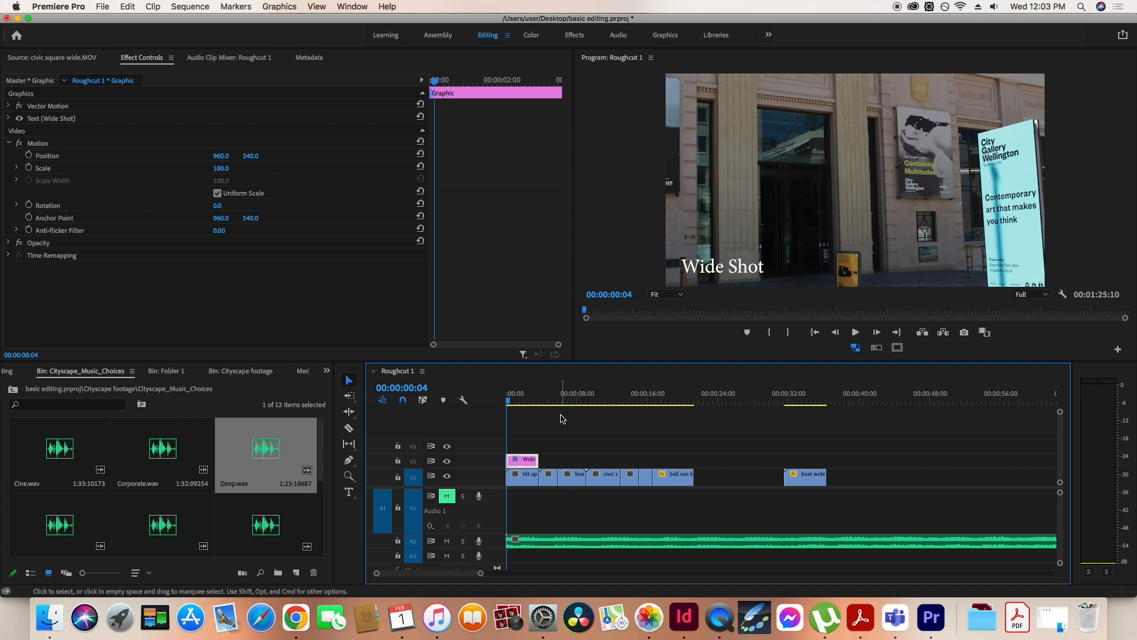
- Play the opening of the sequence twice to review the Wide Shot title with the music
key(space)
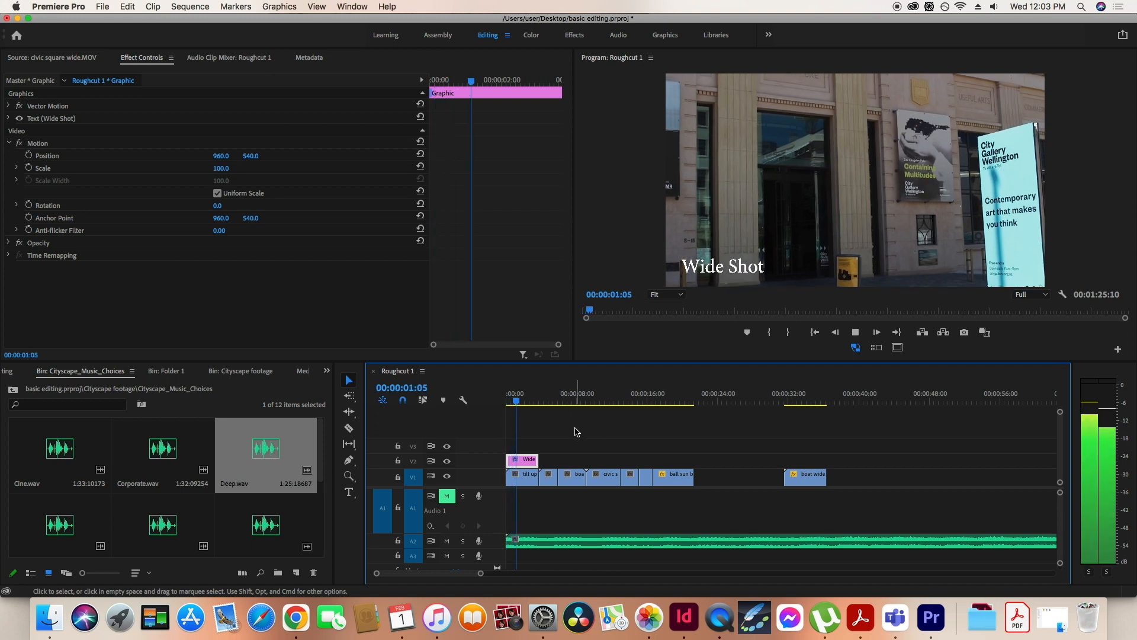
key(space)
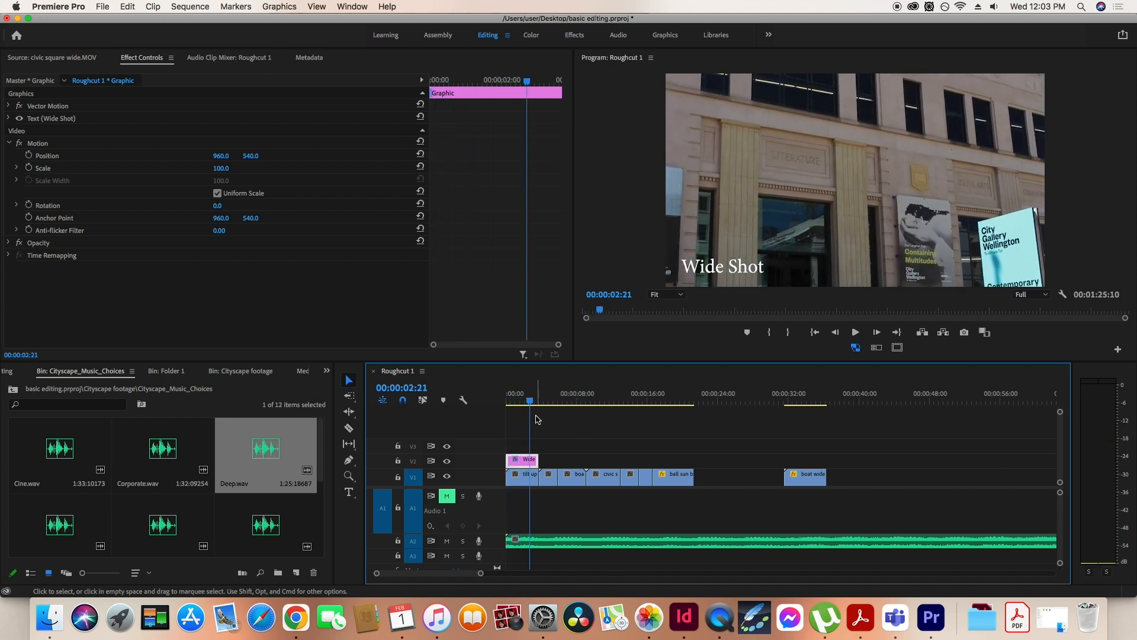
drag(523, 403, 511, 403)
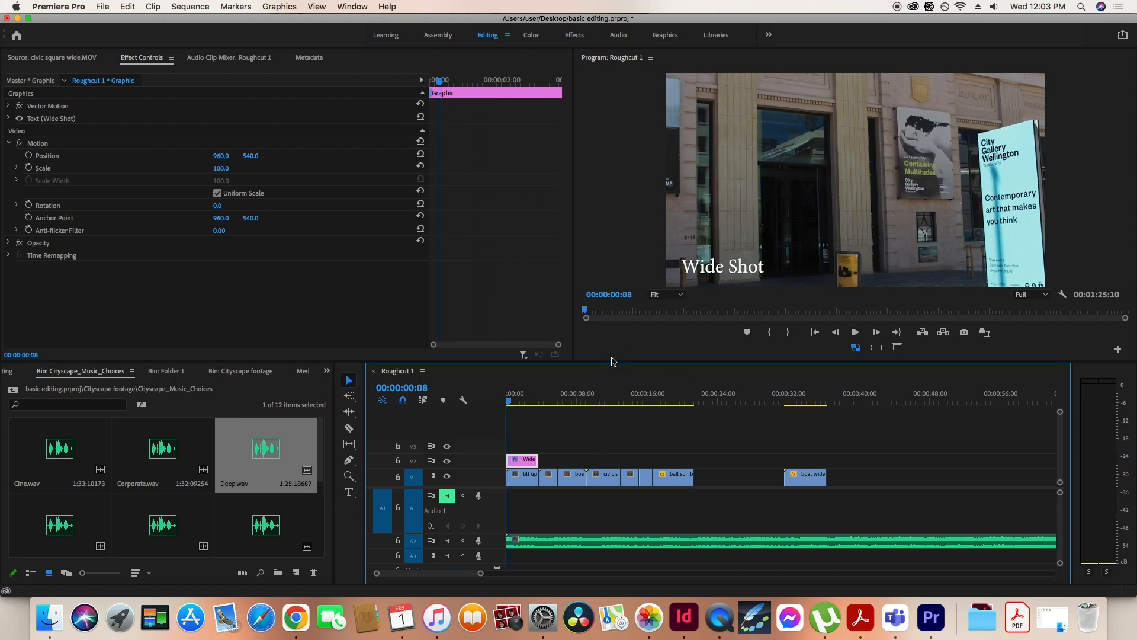
key(space)
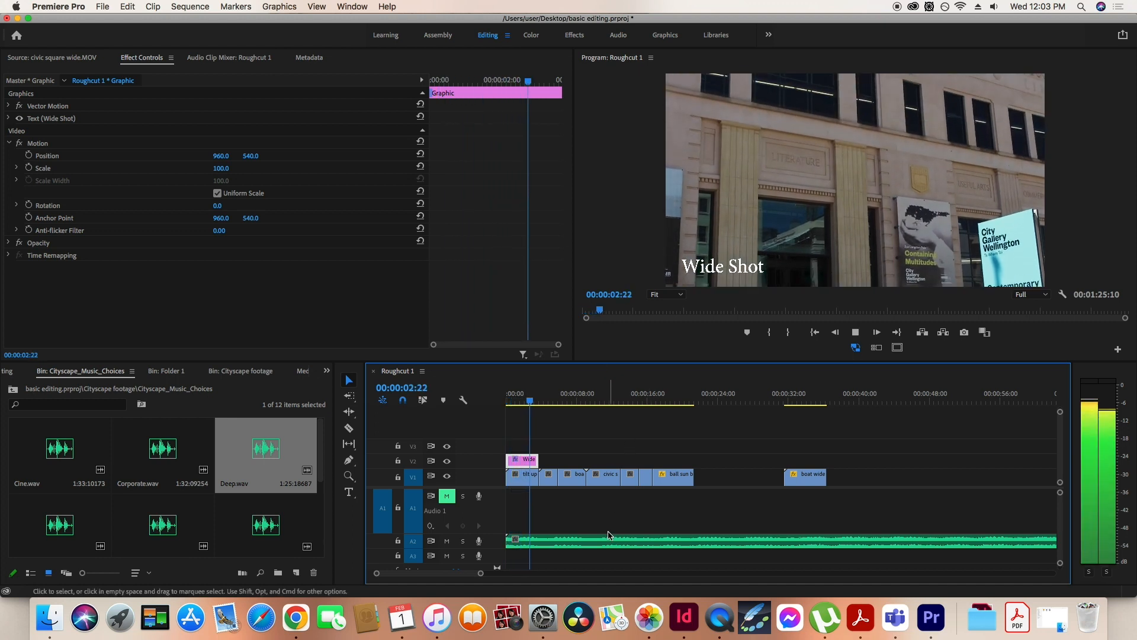
key(space)
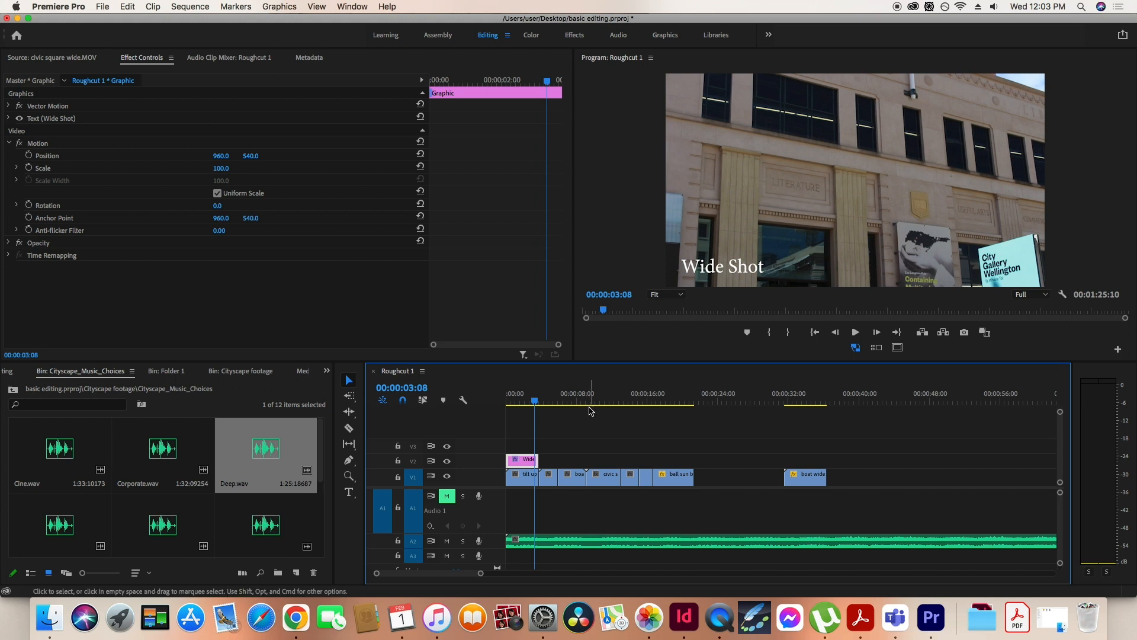